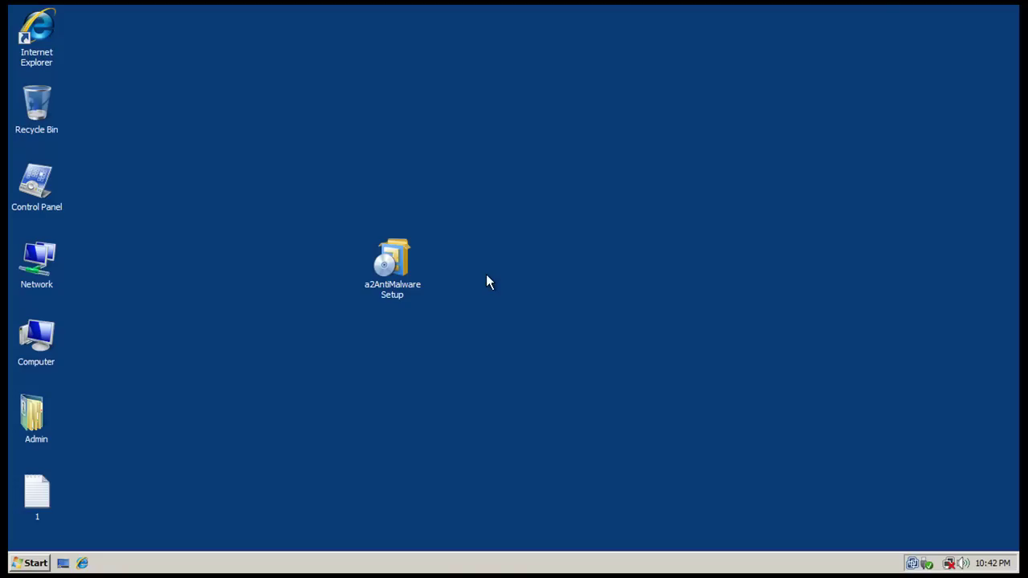
Check the file properties of the a2AntiMalwareSetup installer and close them without changes
{"action": "right_click", "coordinate": [412, 254]}
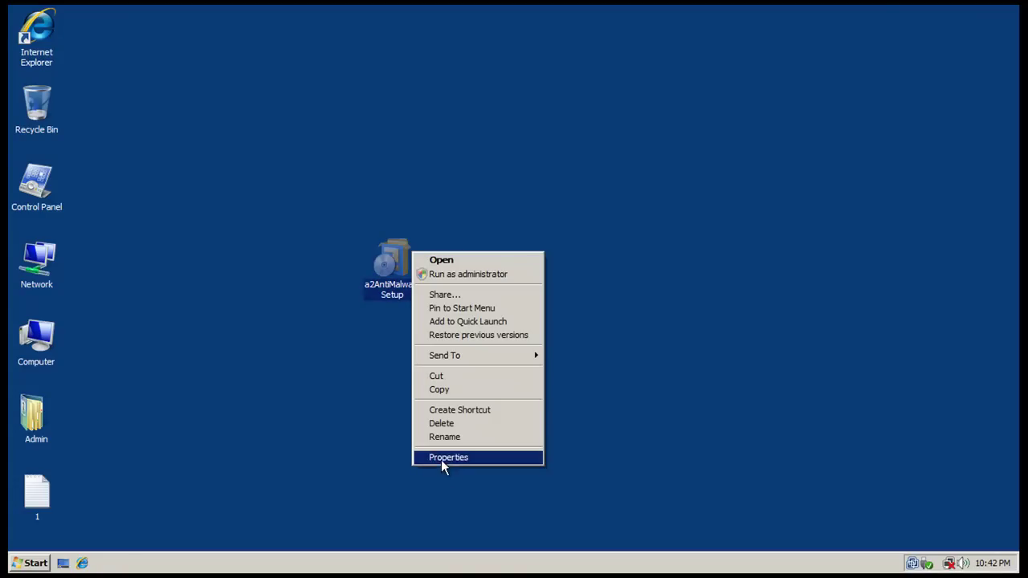
{"action": "left_click", "coordinate": [450, 460]}
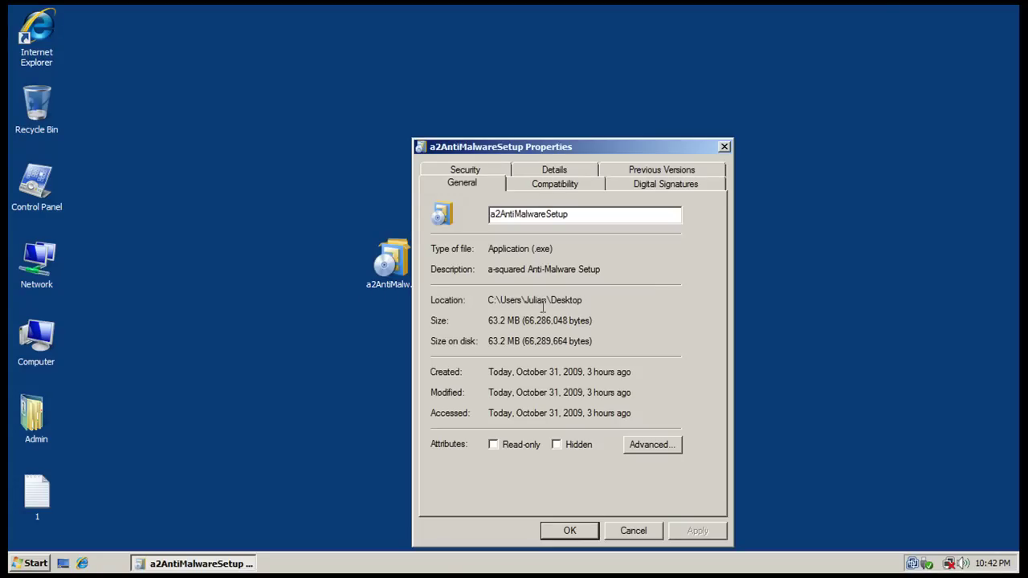
{"action": "left_click", "coordinate": [630, 530]}
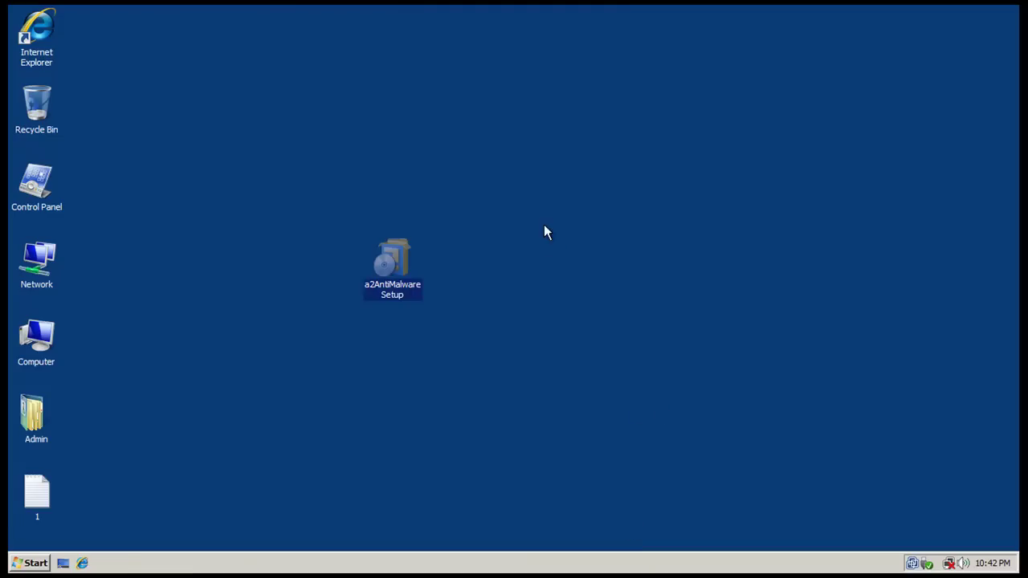
{"action": "left_click_drag", "start_coordinate": [400, 258], "coordinate": [519, 257]}
{"action": "left_click", "coordinate": [281, 363]}
{"action": "mouse_move", "coordinate": [32, 500]}
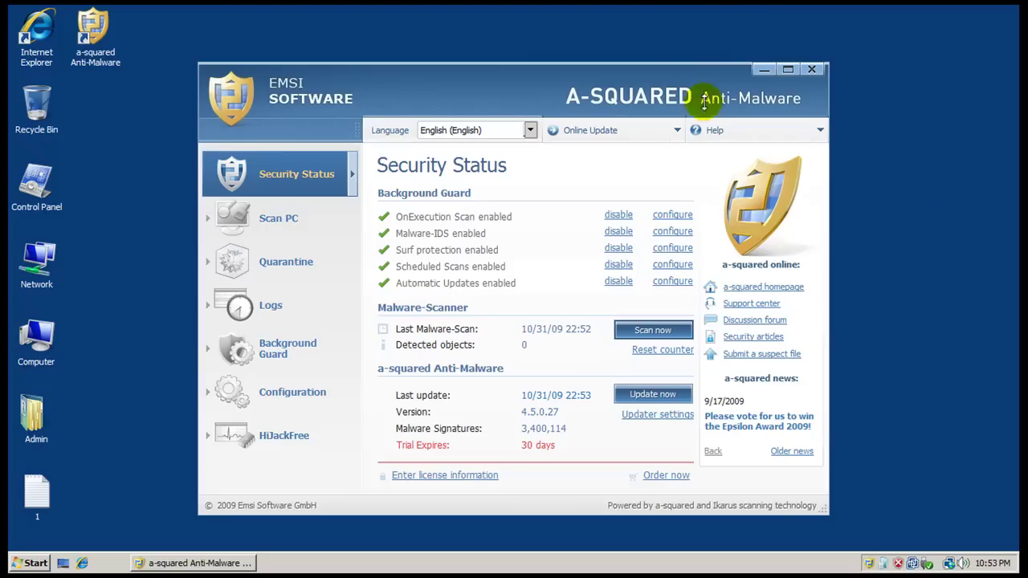
Run an online update of a-squared Anti-Malware and close its window
{"action": "left_click_drag", "start_coordinate": [679, 78], "coordinate": [681, 65]}
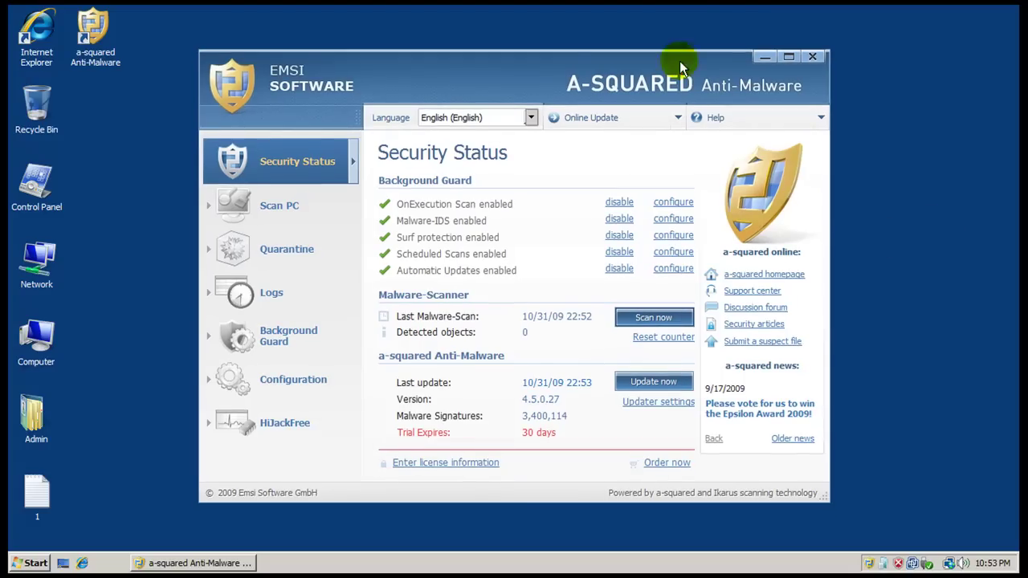
{"action": "left_click", "coordinate": [672, 381]}
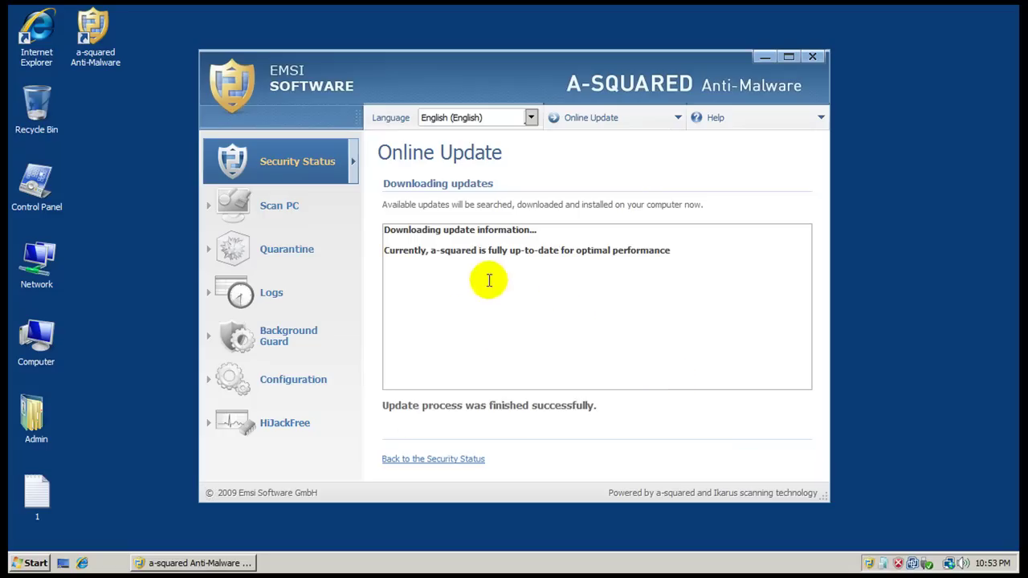
{"action": "left_click", "coordinate": [812, 56]}
Open Internet Explorer and the text file 1, and move the browser window so the URL list stays visible
{"action": "left_click", "coordinate": [60, 298]}
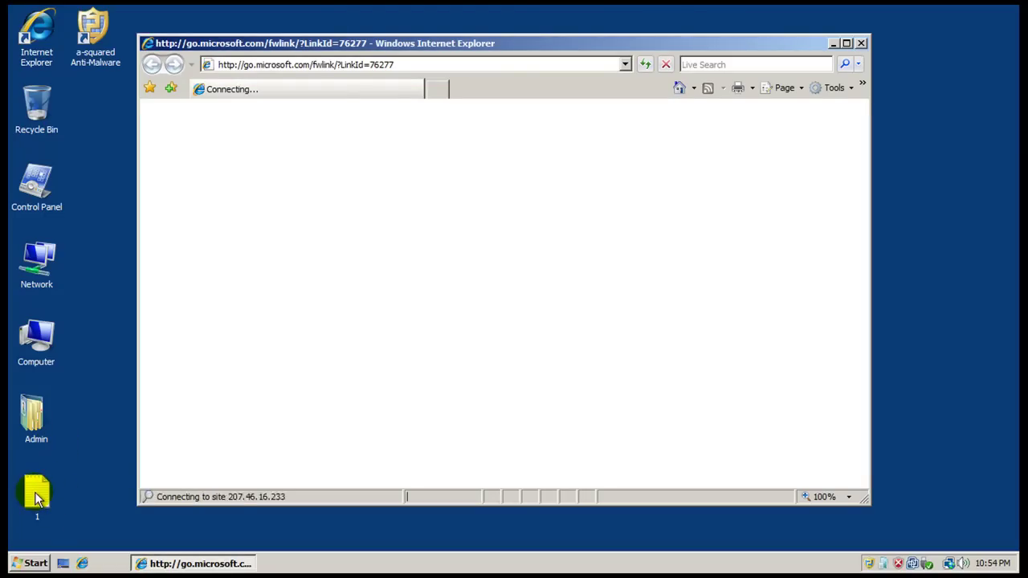
{"action": "left_click", "coordinate": [36, 496]}
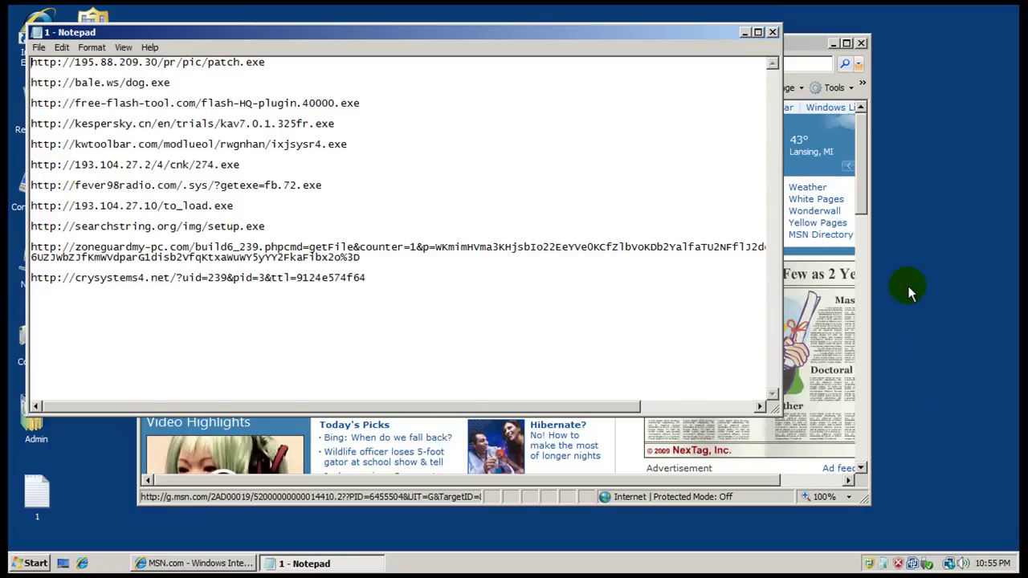
{"action": "left_click", "coordinate": [794, 43]}
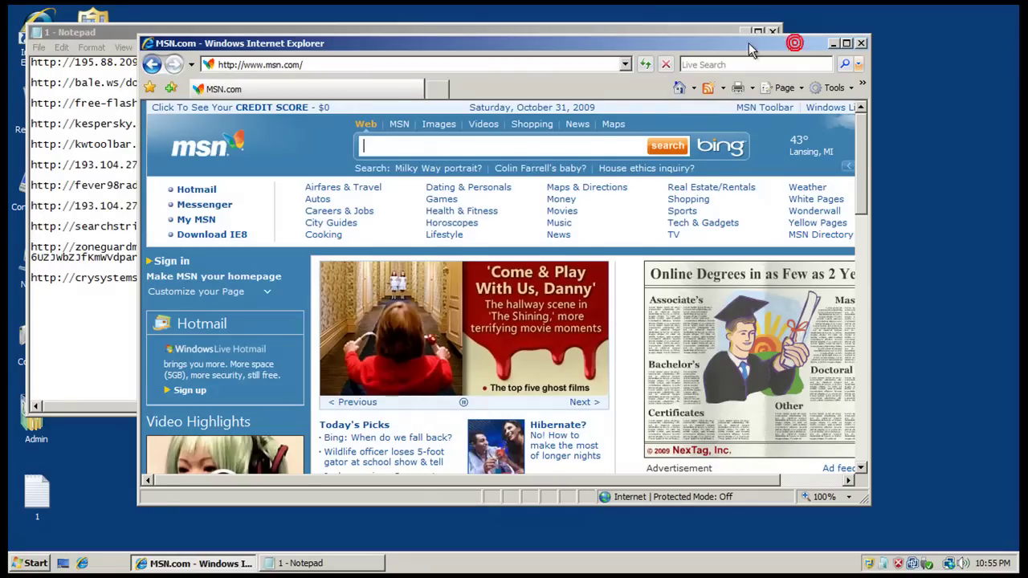
{"action": "left_click_drag", "start_coordinate": [714, 49], "coordinate": [824, 54]}
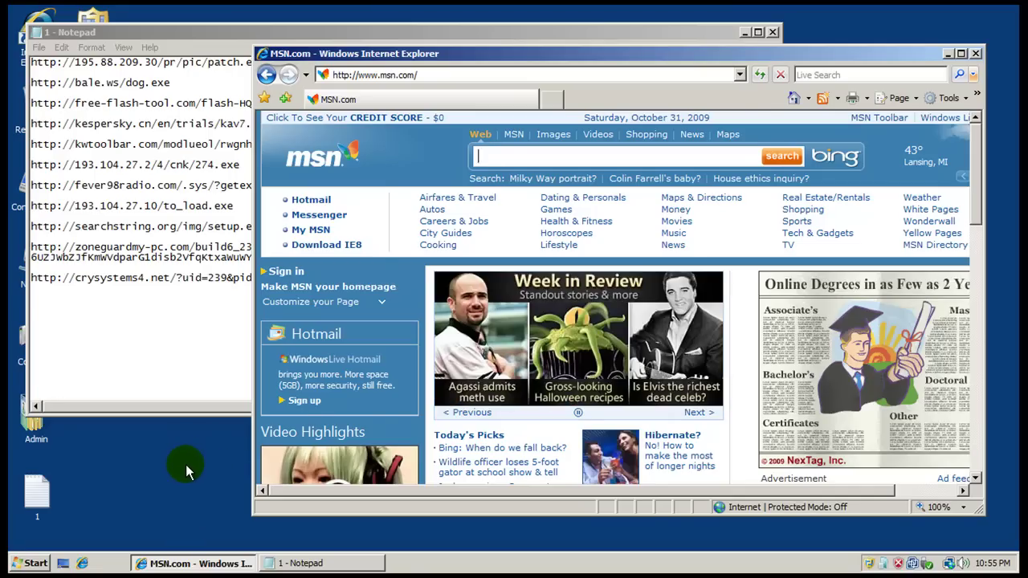
{"action": "left_click", "coordinate": [232, 59]}
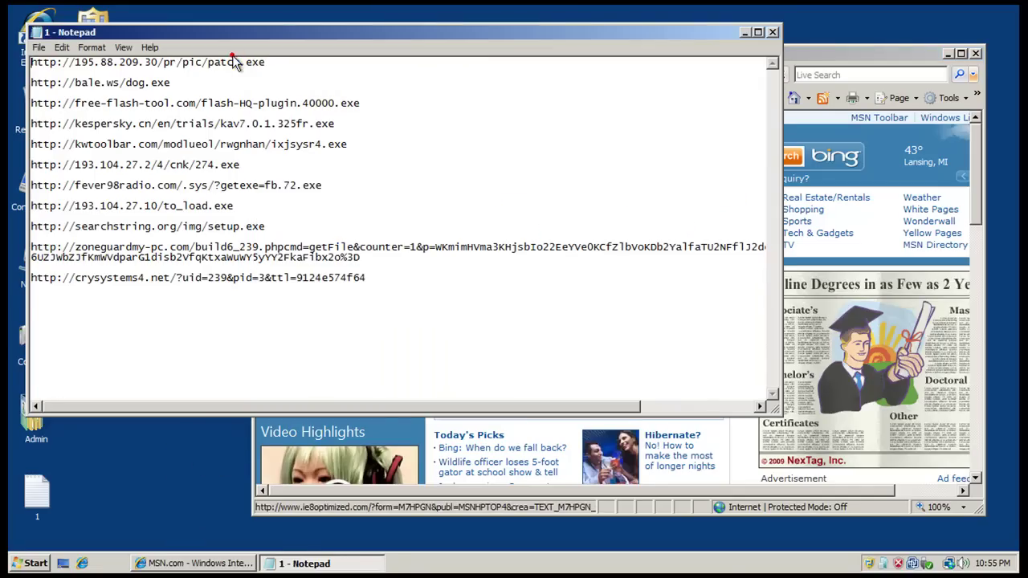
{"action": "double_click", "coordinate": [232, 62]}
{"action": "right_click", "coordinate": [234, 63]}
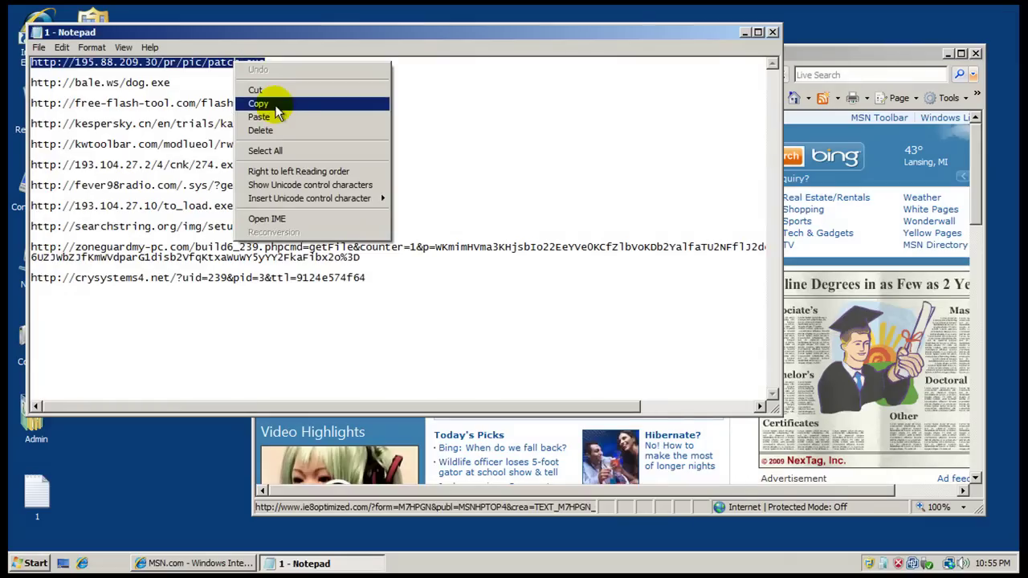
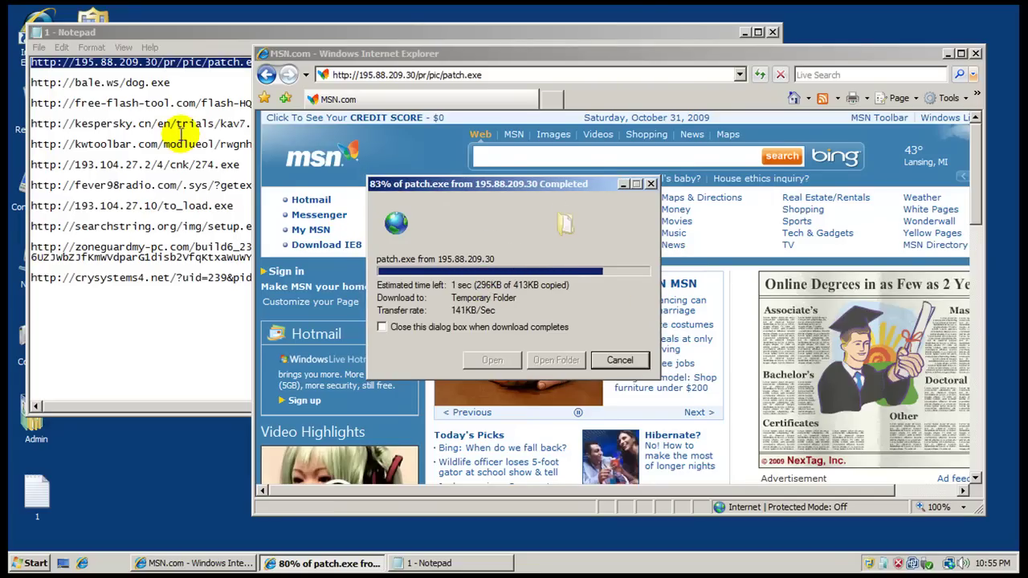
{"action": "left_click", "coordinate": [562, 276]}
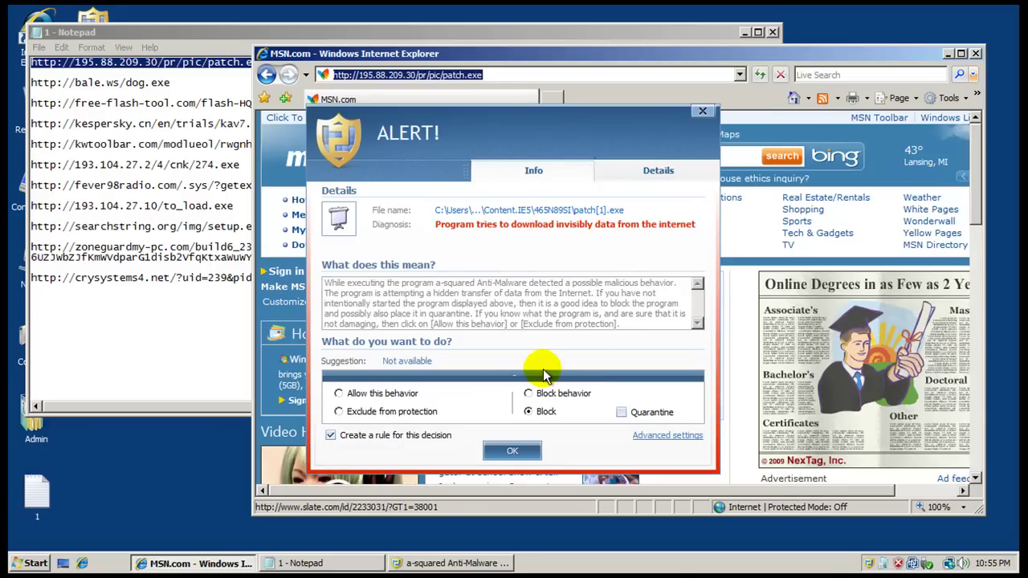
{"action": "left_click", "coordinate": [532, 454]}
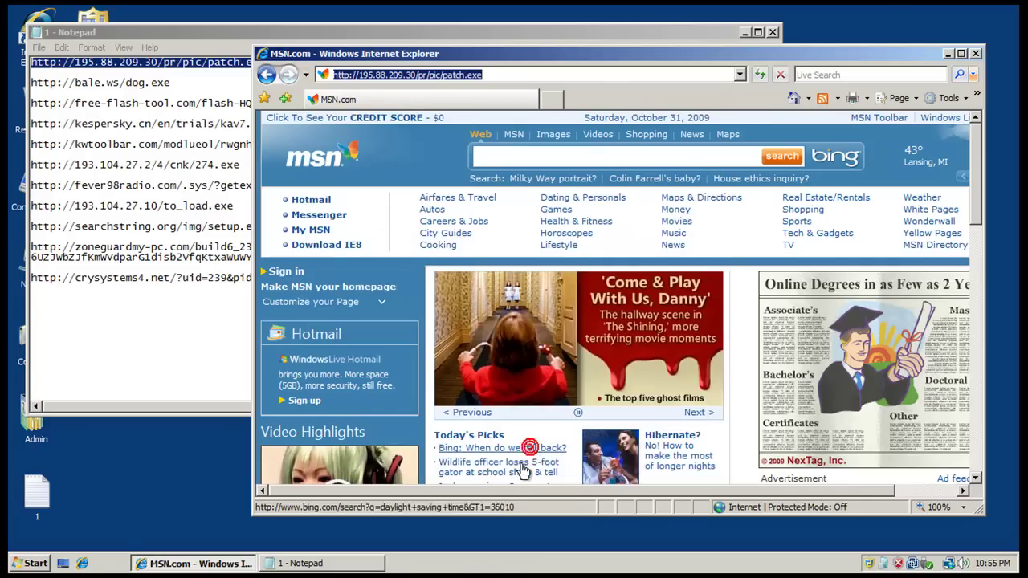
{"action": "left_click", "coordinate": [157, 88]}
{"action": "double_click", "coordinate": [159, 84]}
{"action": "right_click", "coordinate": [165, 84]}
{"action": "left_click", "coordinate": [201, 124]}
Load the copied dog.exe URL in Internet Explorer and block the host BALE.WS with a rule
{"action": "left_click", "coordinate": [847, 53]}
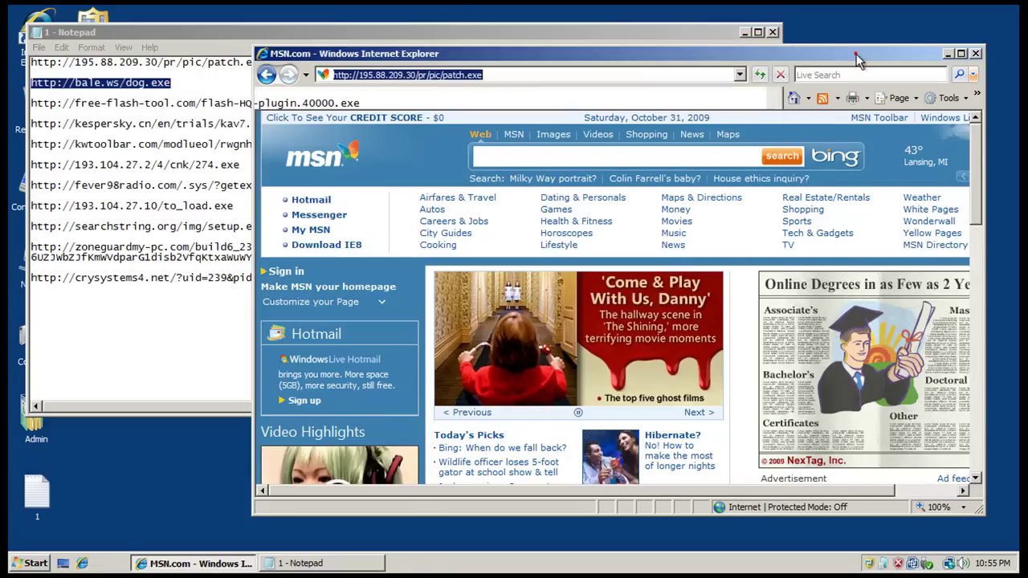
{"action": "right_click", "coordinate": [643, 73]}
{"action": "left_click", "coordinate": [691, 131]}
{"action": "key", "text": "Return"}
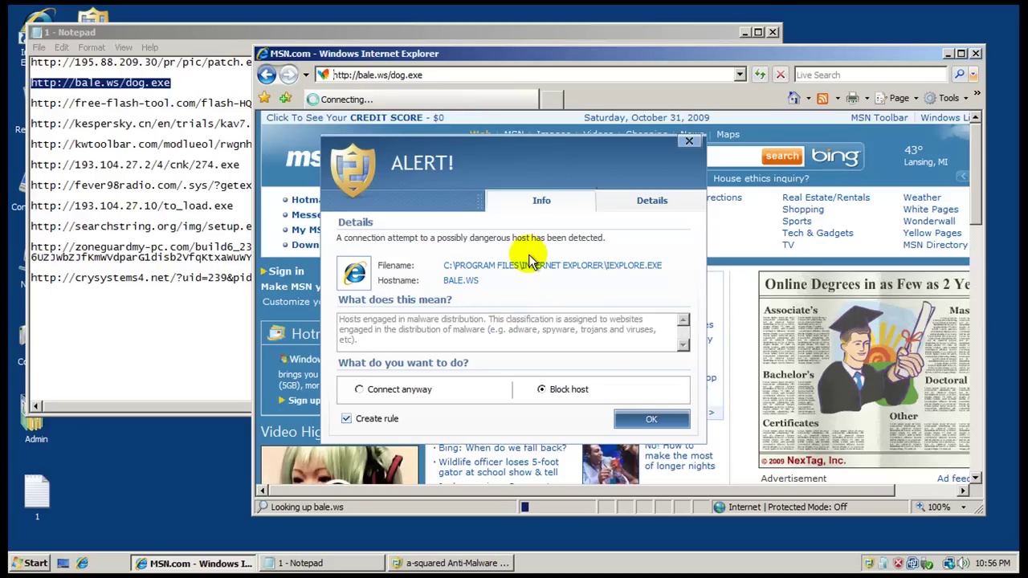
{"action": "left_click", "coordinate": [652, 420]}
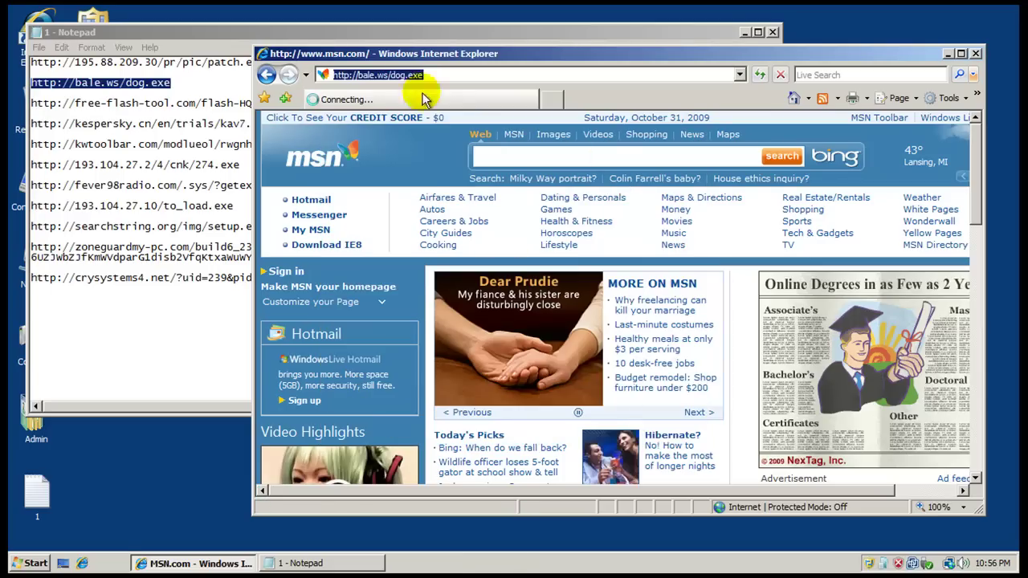
{"action": "left_click", "coordinate": [407, 76]}
{"action": "left_click", "coordinate": [179, 111]}
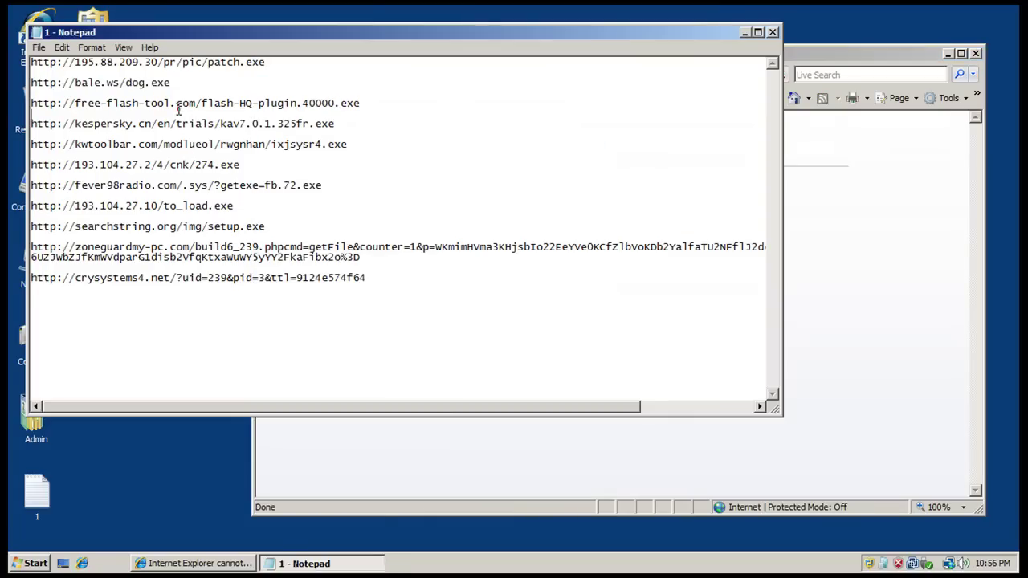
{"action": "double_click", "coordinate": [183, 101]}
{"action": "right_click", "coordinate": [184, 100]}
{"action": "left_click", "coordinate": [171, 102]}
{"action": "left_click_drag", "start_coordinate": [359, 103], "coordinate": [32, 96]}
{"action": "right_click", "coordinate": [40, 97]}
{"action": "left_click", "coordinate": [80, 142]}
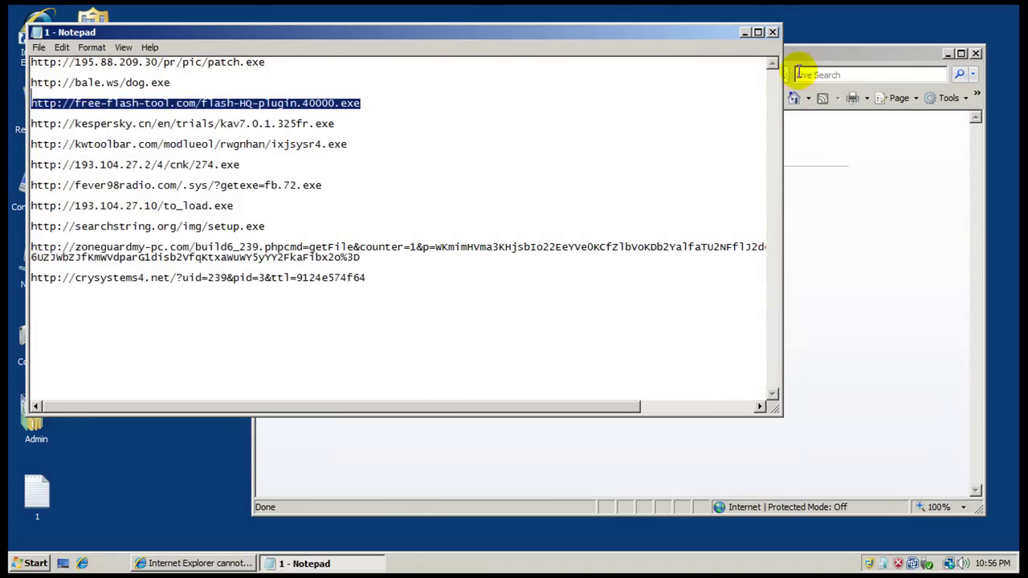
Try to paste the copied flash-HQ-plugin URL into the browser's address bar
{"action": "left_click", "coordinate": [665, 73]}
{"action": "right_click", "coordinate": [472, 74]}
{"action": "left_click", "coordinate": [534, 130]}
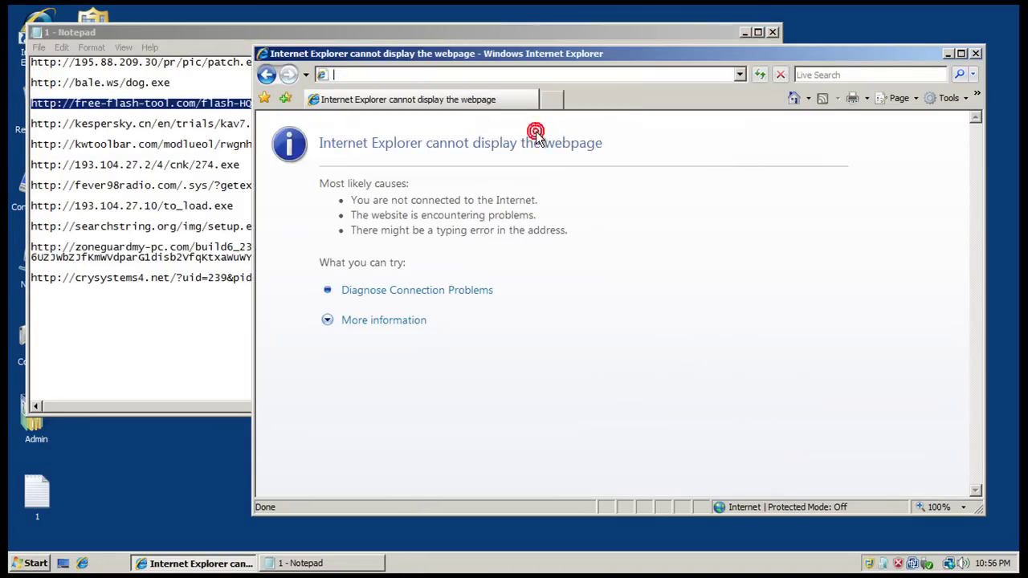
{"action": "right_click", "coordinate": [384, 77]}
{"action": "left_click", "coordinate": [418, 131]}
Close and reopen Internet Explorer, and reposition the Notepad window so the URL list stays visible
{"action": "left_click", "coordinate": [454, 33]}
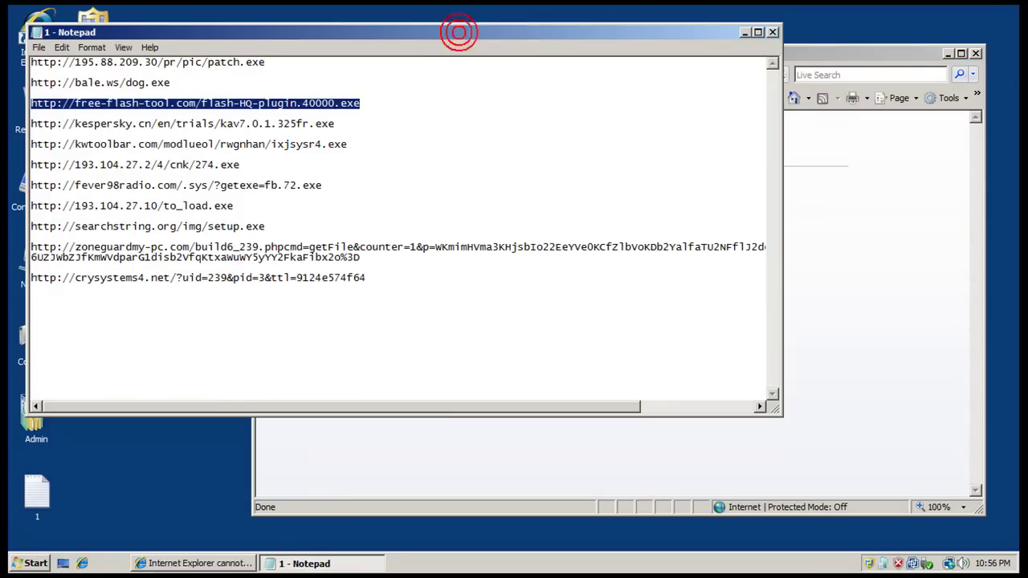
{"action": "left_click", "coordinate": [977, 54]}
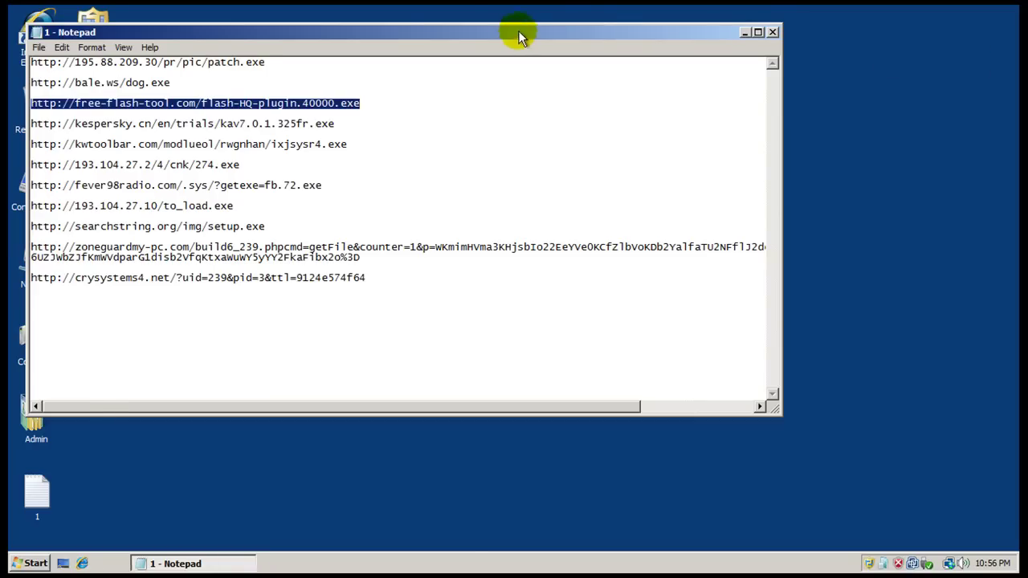
{"action": "left_click_drag", "start_coordinate": [519, 30], "coordinate": [616, 32]}
{"action": "double_click", "coordinate": [36, 28]}
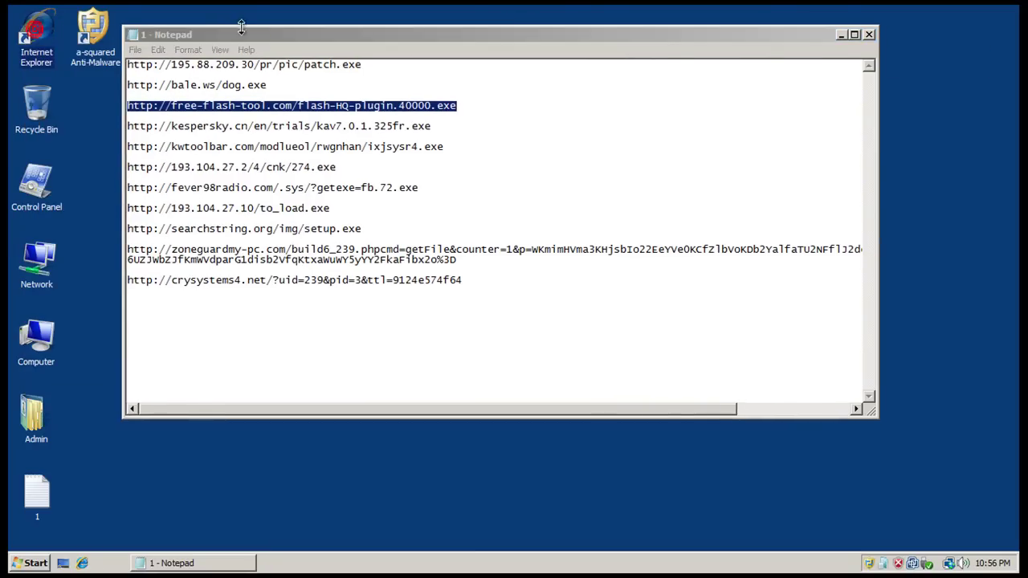
{"action": "left_click_drag", "start_coordinate": [250, 33], "coordinate": [136, 23]}
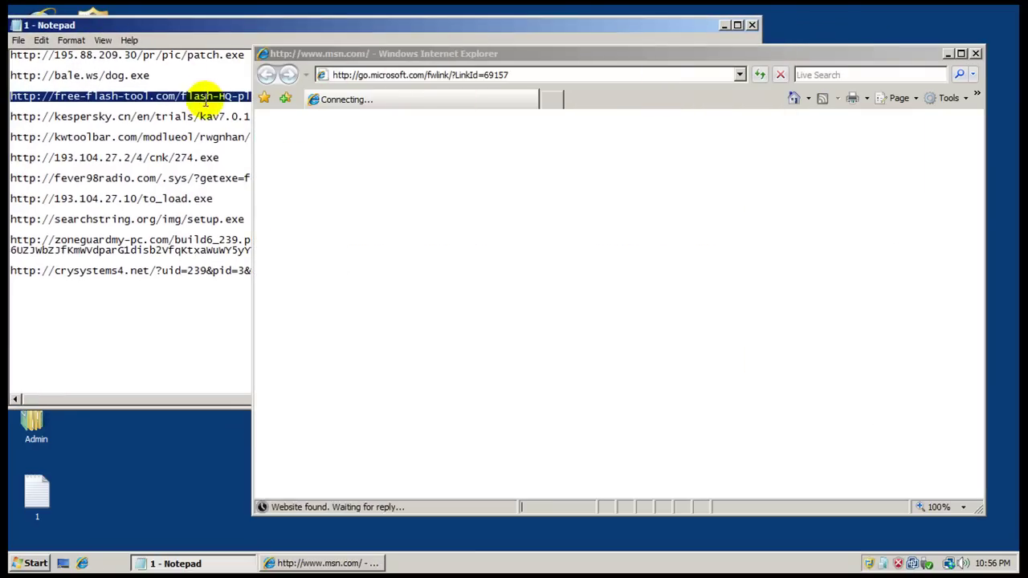
Copy the flash-HQ-plugin URL again and try to paste it into the reopened browser's address bar
{"action": "right_click", "coordinate": [201, 99]}
{"action": "left_click", "coordinate": [244, 144]}
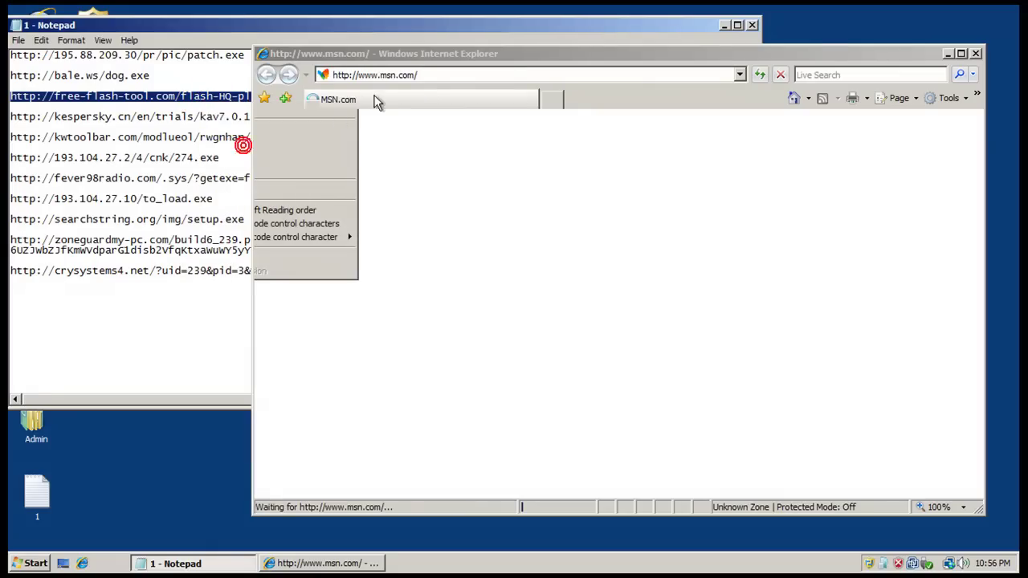
{"action": "left_click", "coordinate": [395, 83]}
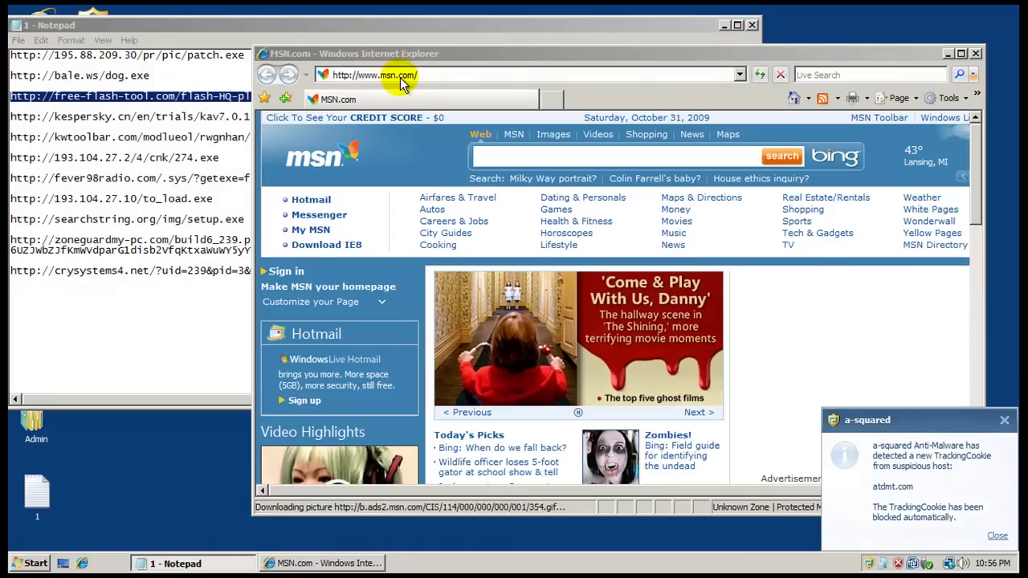
{"action": "right_click", "coordinate": [402, 74]}
{"action": "left_click", "coordinate": [450, 145]}
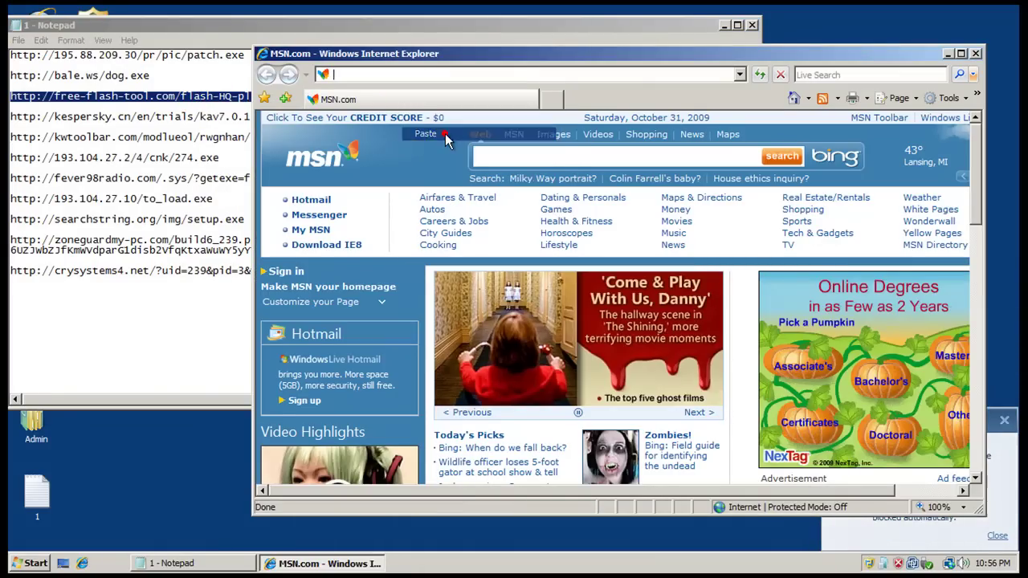
{"action": "right_click", "coordinate": [401, 74]}
{"action": "left_click", "coordinate": [452, 131]}
{"action": "left_click", "coordinate": [200, 119]}
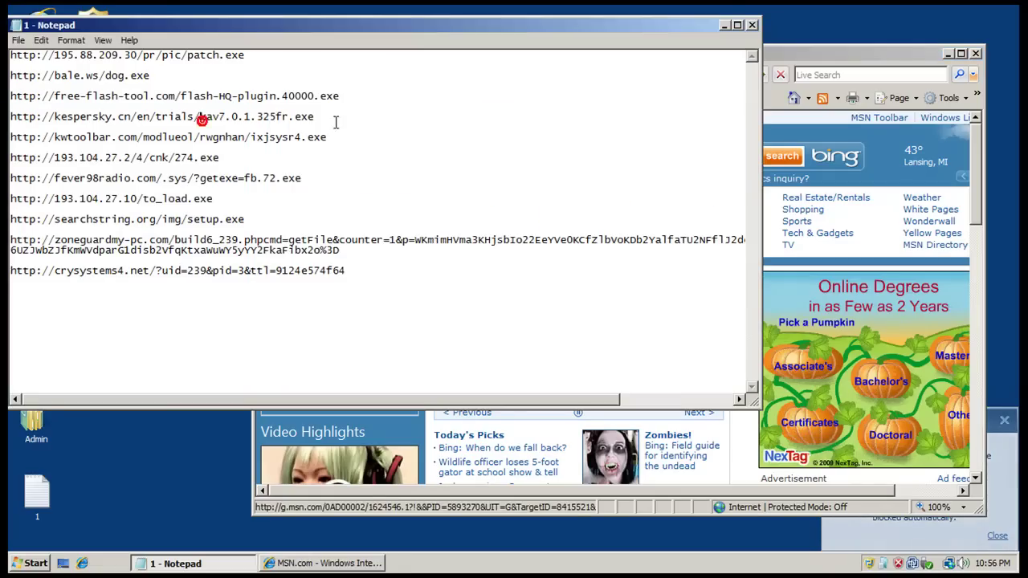
{"action": "mouse_move", "coordinate": [11, 139]}
{"action": "left_mouse_down"}
{"action": "mouse_move", "coordinate": [29, 138]}
{"action": "mouse_move", "coordinate": [10, 119]}
{"action": "left_mouse_up"}
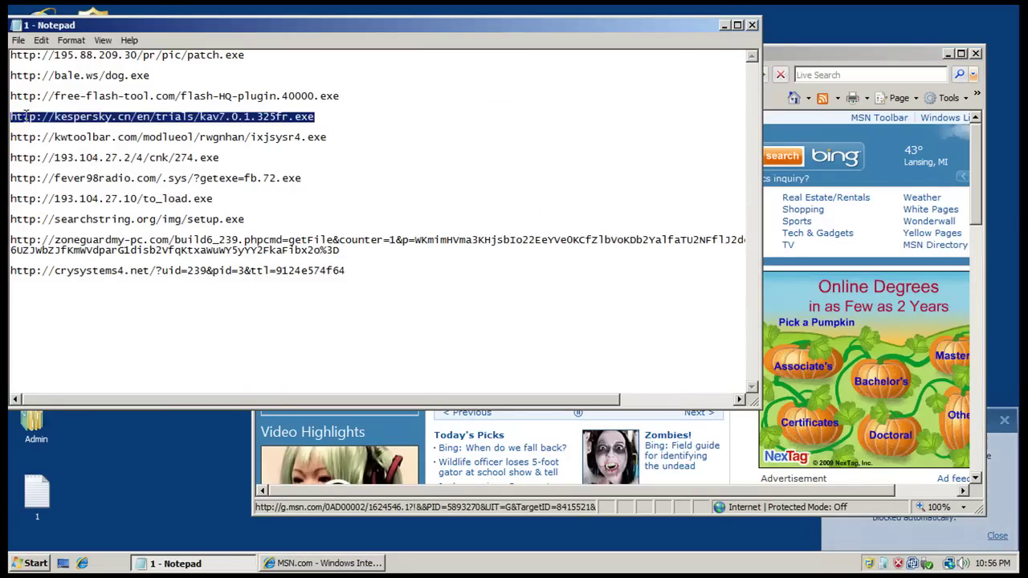
{"action": "right_click", "coordinate": [21, 115]}
{"action": "left_click", "coordinate": [90, 158]}
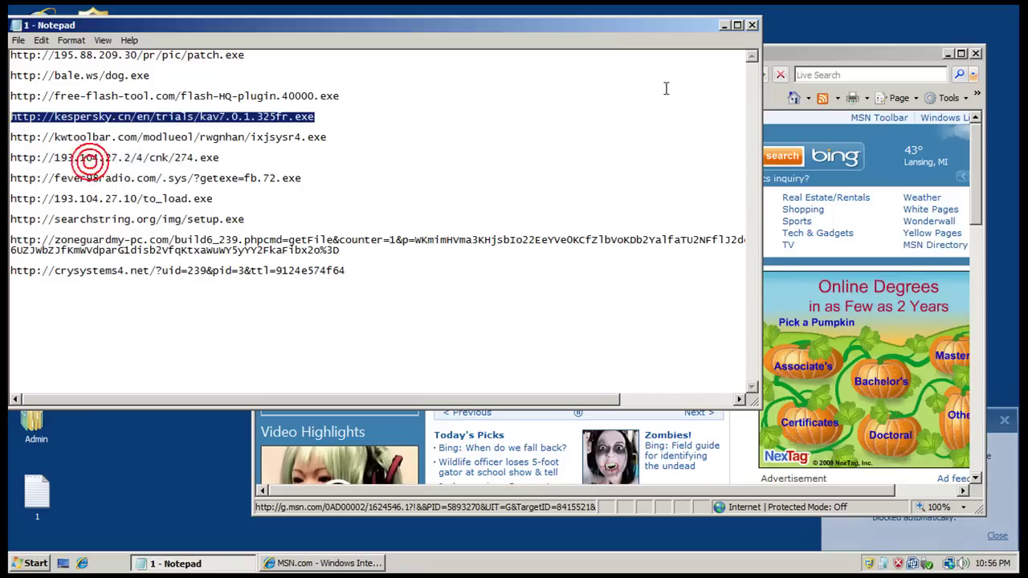
Load the copied kespersky.cn URL in Internet Explorer and block the host Z4.PRZEKLEJ.PL with a rule
{"action": "left_click", "coordinate": [884, 54]}
{"action": "right_click", "coordinate": [554, 73]}
{"action": "left_click", "coordinate": [609, 129]}
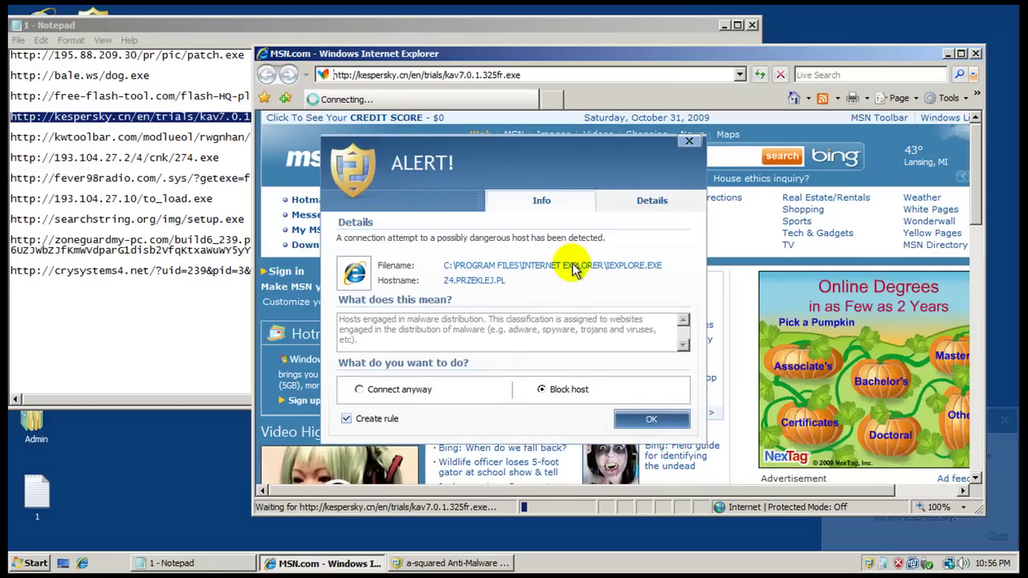
{"action": "left_click", "coordinate": [650, 420]}
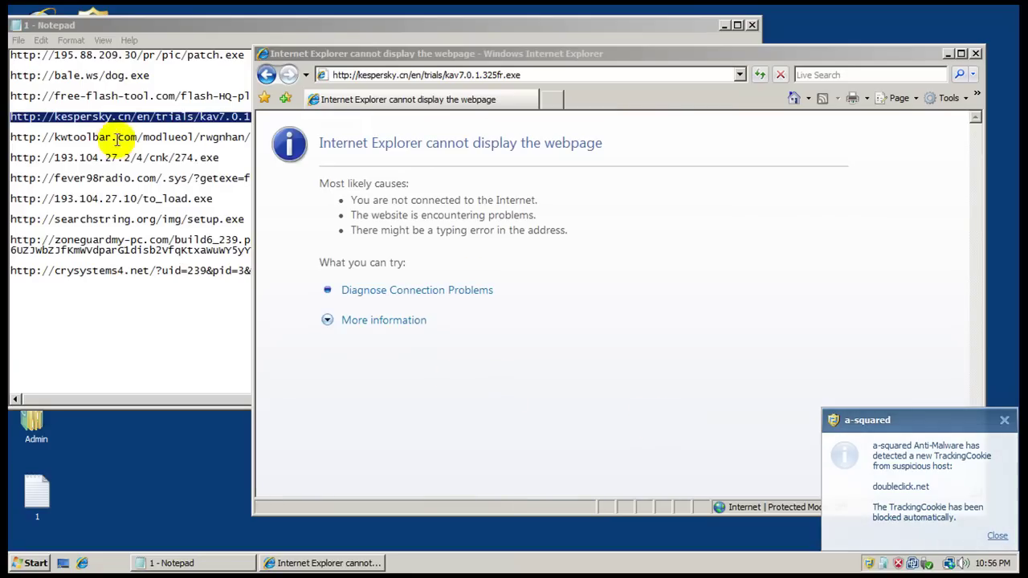
{"action": "left_click", "coordinate": [130, 138]}
{"action": "left_click_drag", "start_coordinate": [326, 138], "coordinate": [116, 97]}
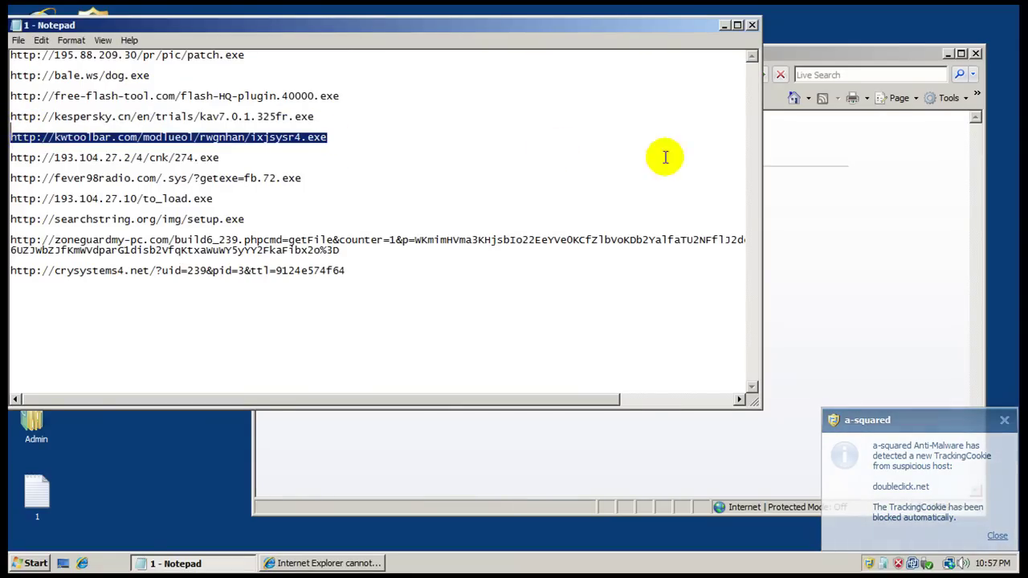
{"action": "left_click", "coordinate": [916, 53]}
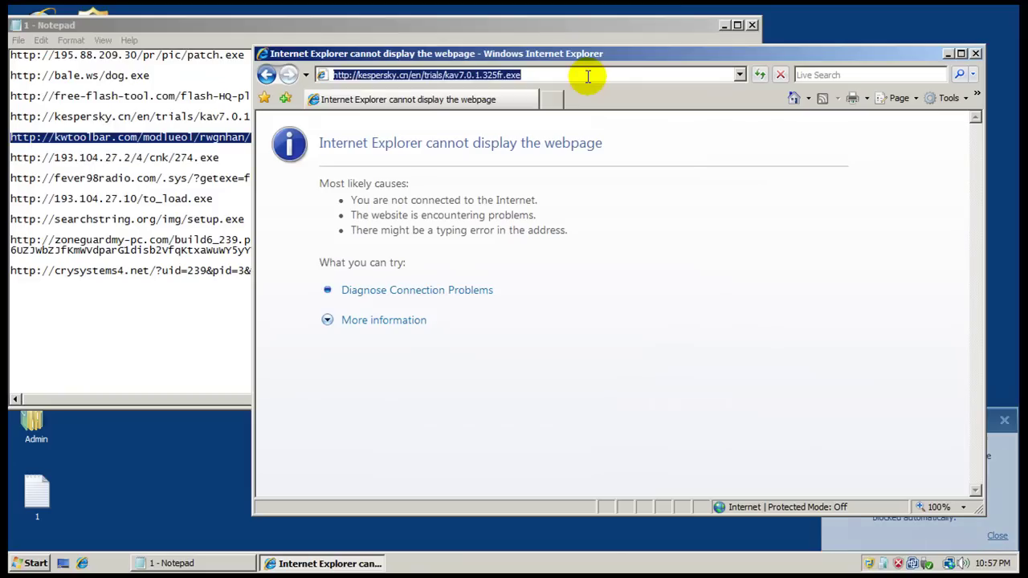
{"action": "key", "text": "BackSpace"}
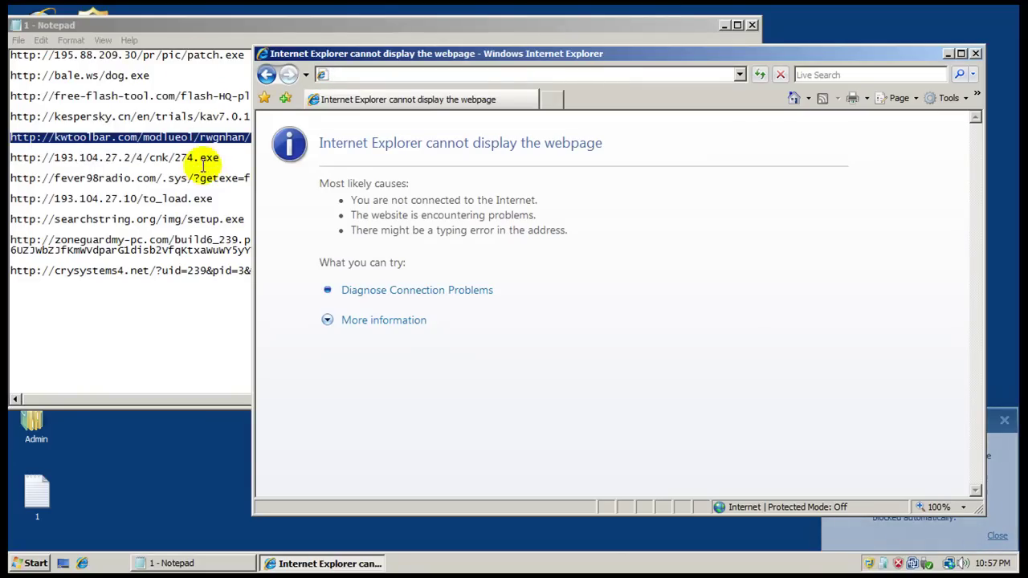
{"action": "mouse_move", "coordinate": [220, 158]}
{"action": "left_mouse_down"}
{"action": "mouse_move", "coordinate": [34, 157]}
{"action": "mouse_move", "coordinate": [222, 158]}
{"action": "left_mouse_up"}
{"action": "left_click", "coordinate": [56, 157]}
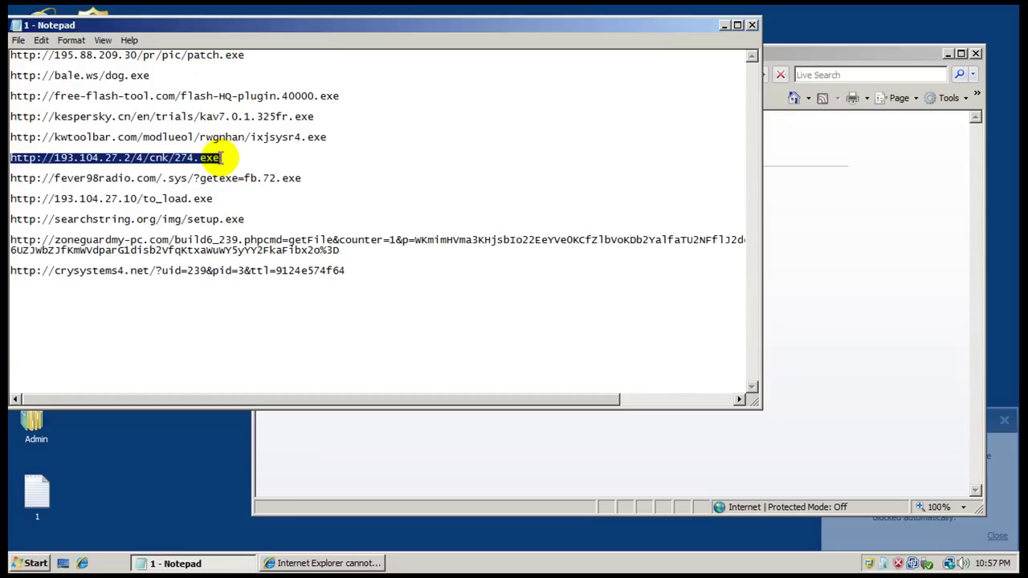
{"action": "left_click", "coordinate": [793, 54]}
{"action": "left_click", "coordinate": [443, 71]}
{"action": "key", "text": "ctrl+v"}
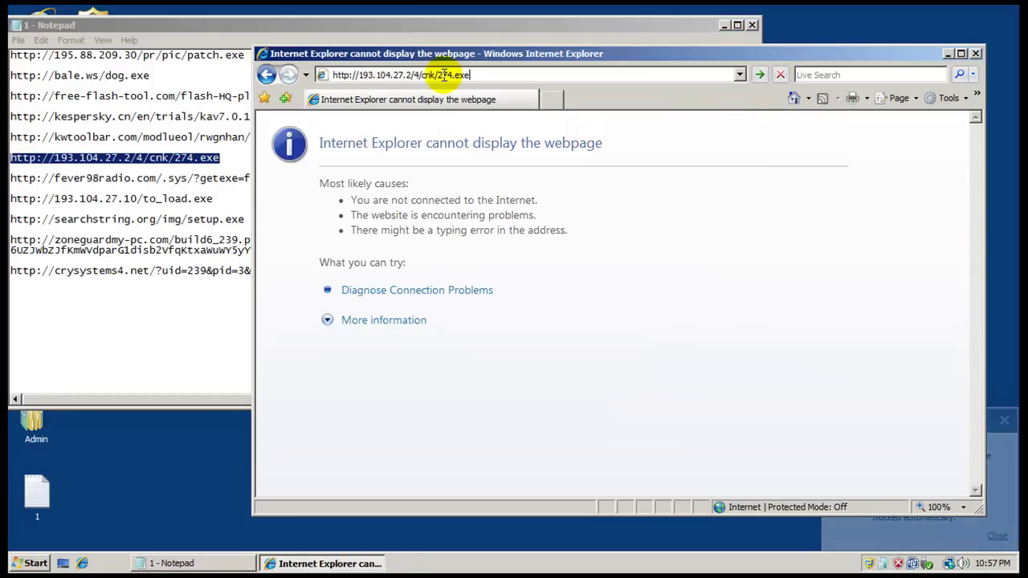
{"action": "key", "text": "Return"}
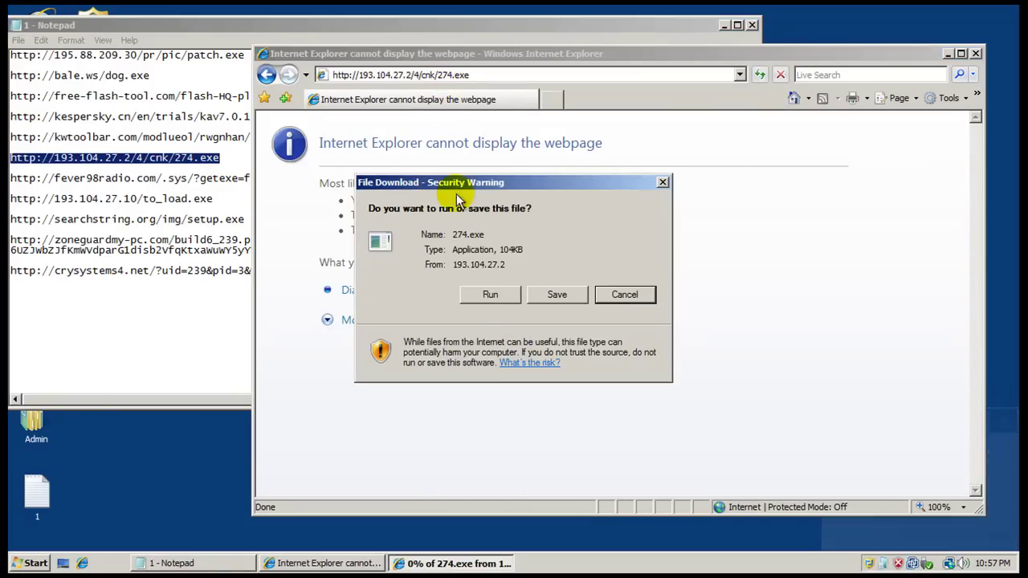
{"action": "left_click", "coordinate": [491, 296]}
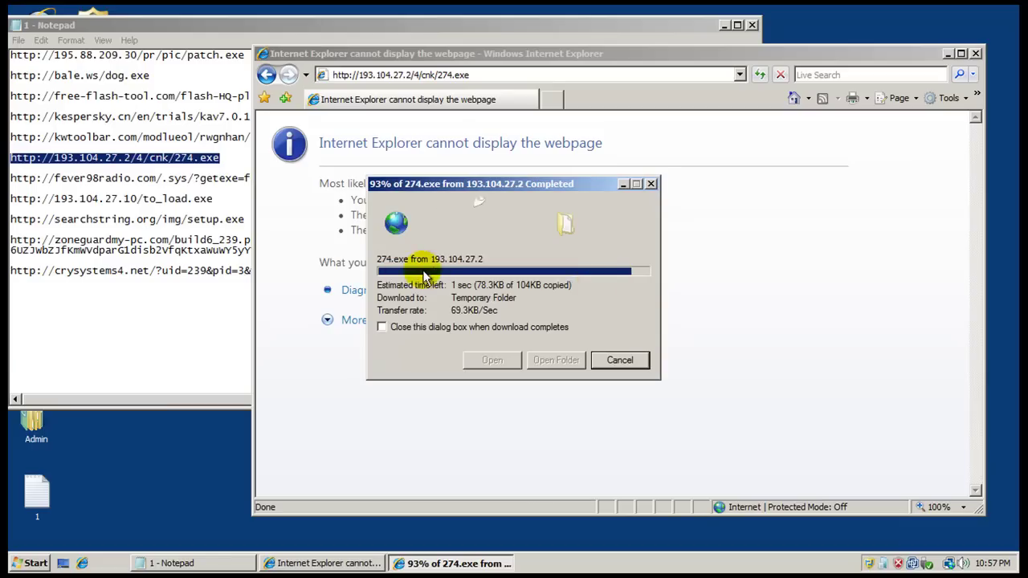
{"action": "left_click", "coordinate": [585, 303]}
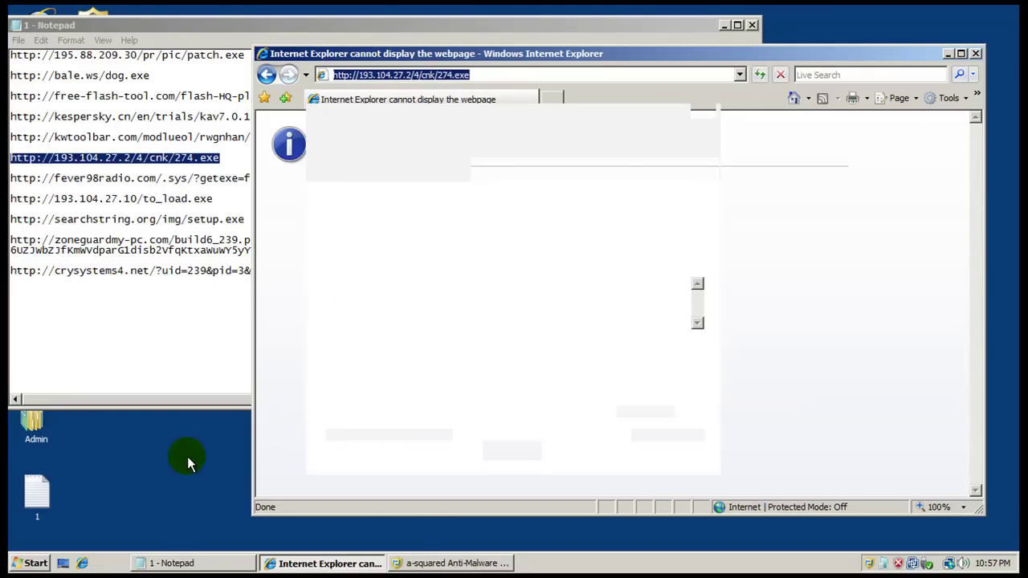
Try to bring the unresponsive a-squared Anti-Malware alert to the front
{"action": "left_click", "coordinate": [422, 563]}
{"action": "left_click", "coordinate": [361, 563]}
{"action": "left_click", "coordinate": [426, 563]}
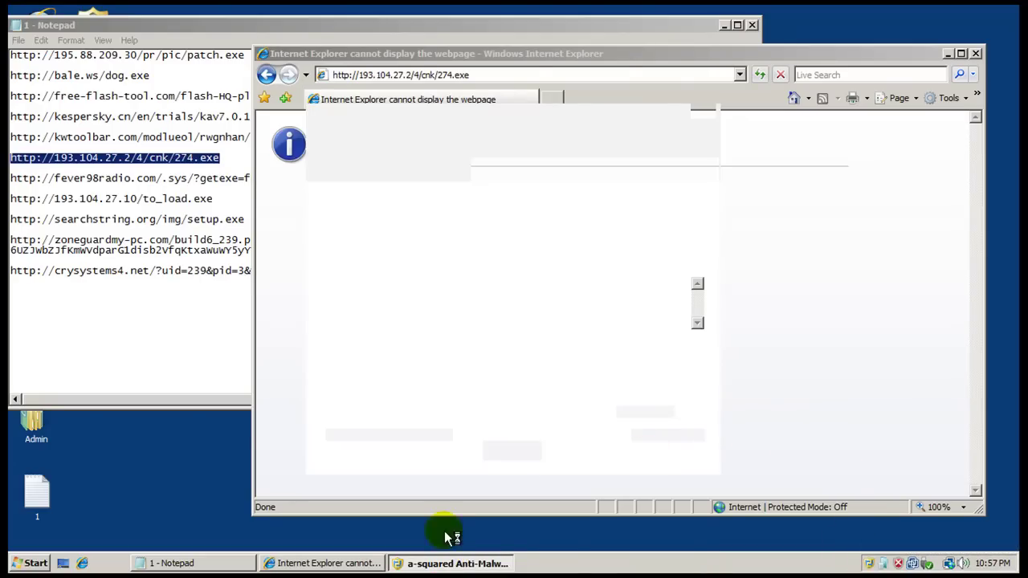
{"action": "right_click", "coordinate": [605, 558]}
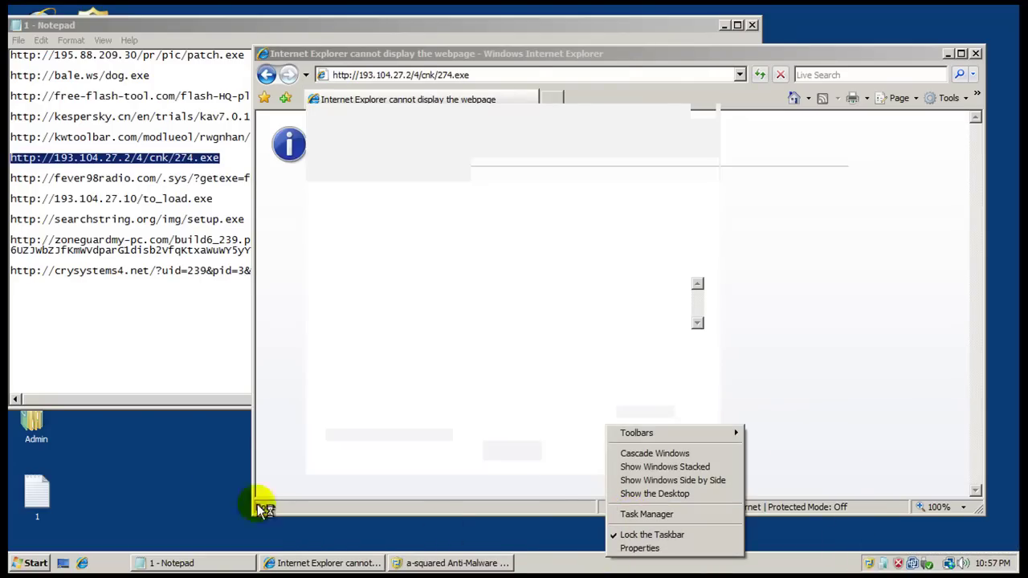
{"action": "left_click", "coordinate": [147, 463]}
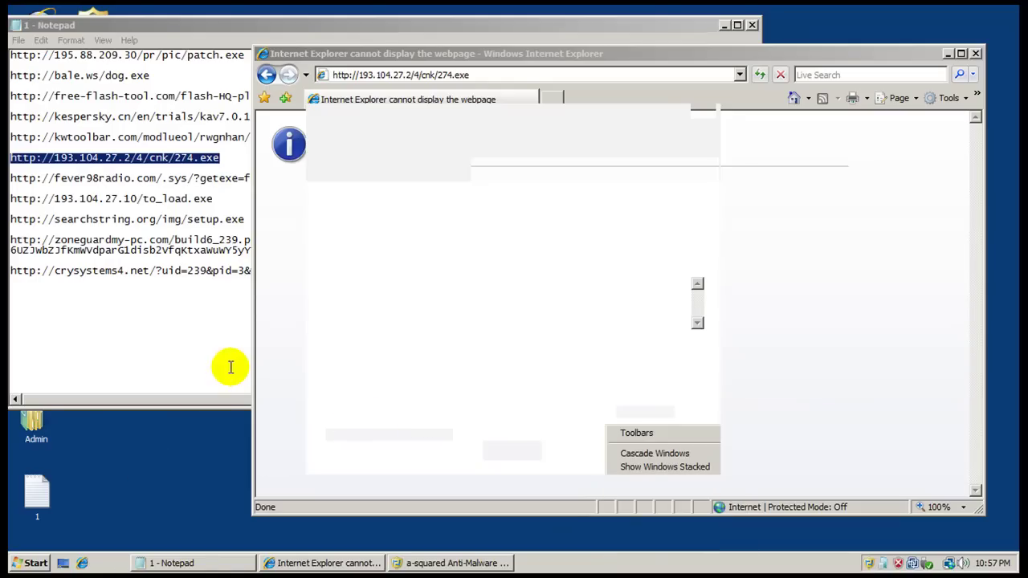
{"action": "left_click", "coordinate": [233, 178]}
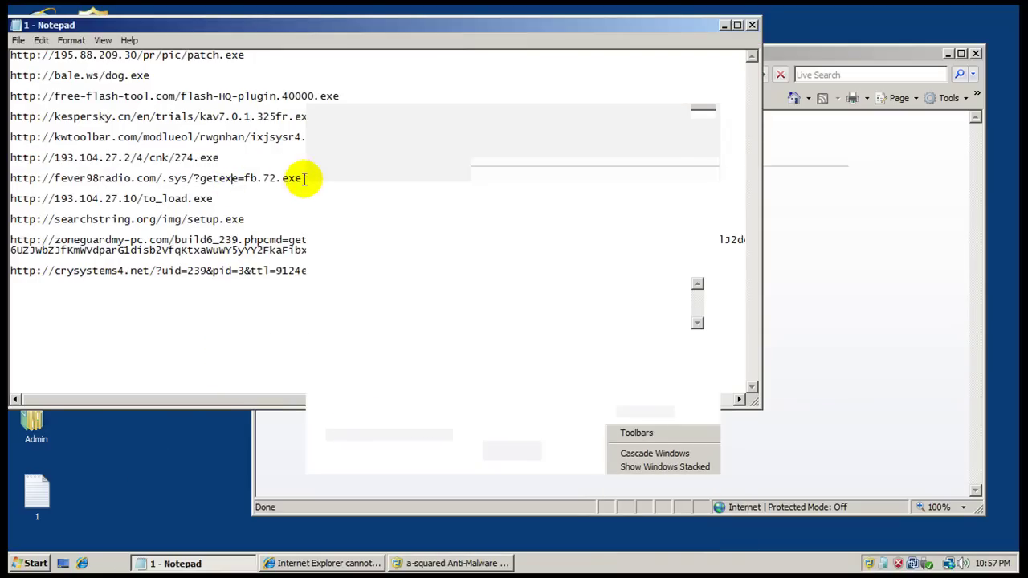
{"action": "left_click_drag", "start_coordinate": [302, 179], "coordinate": [18, 178]}
{"action": "key", "text": "ctrl+c"}
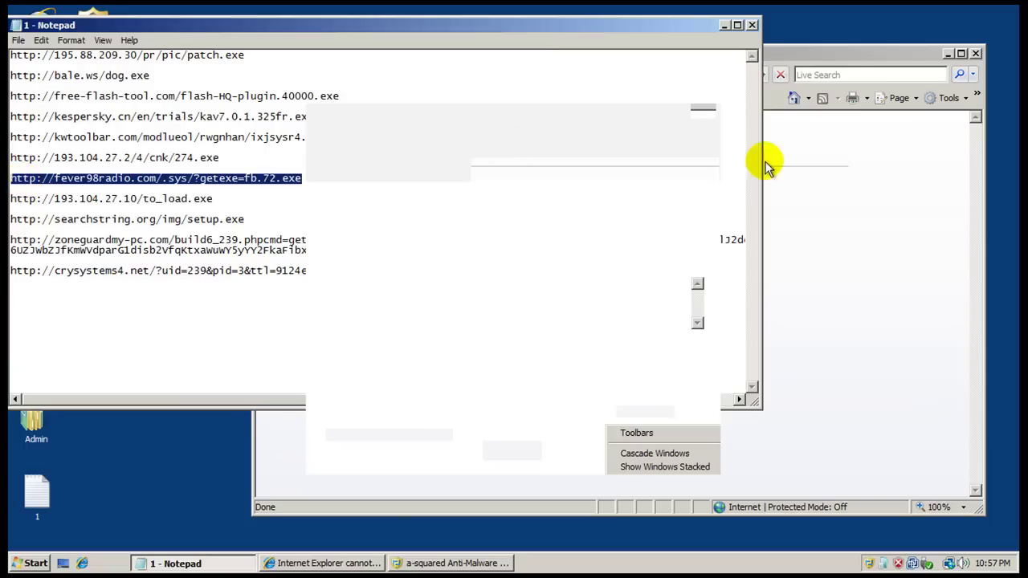
Try to load the copied fever98radio.com URL in Internet Explorer
{"action": "left_click", "coordinate": [841, 50]}
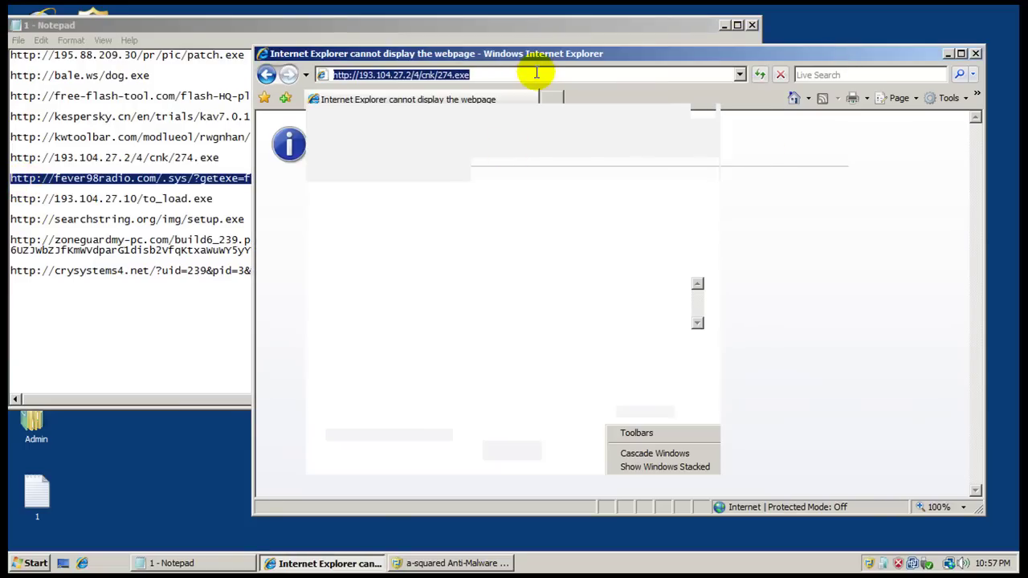
{"action": "key", "text": "ctrl+v"}
{"action": "key", "text": "Return"}
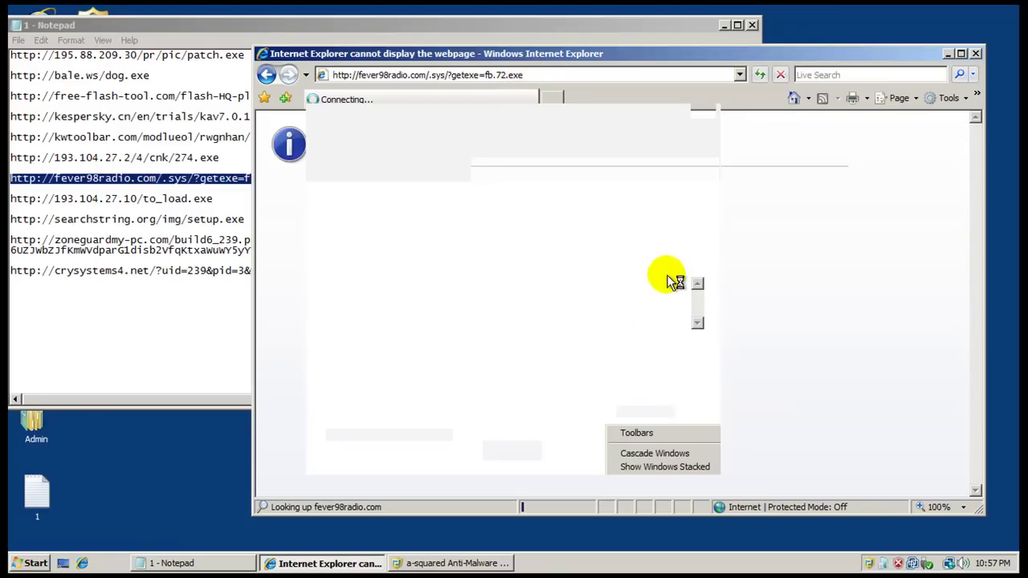
Clear the browser and Notepad windows off the desktop and block the detected 274[1].exe with a rule
{"action": "left_click", "coordinate": [978, 54]}
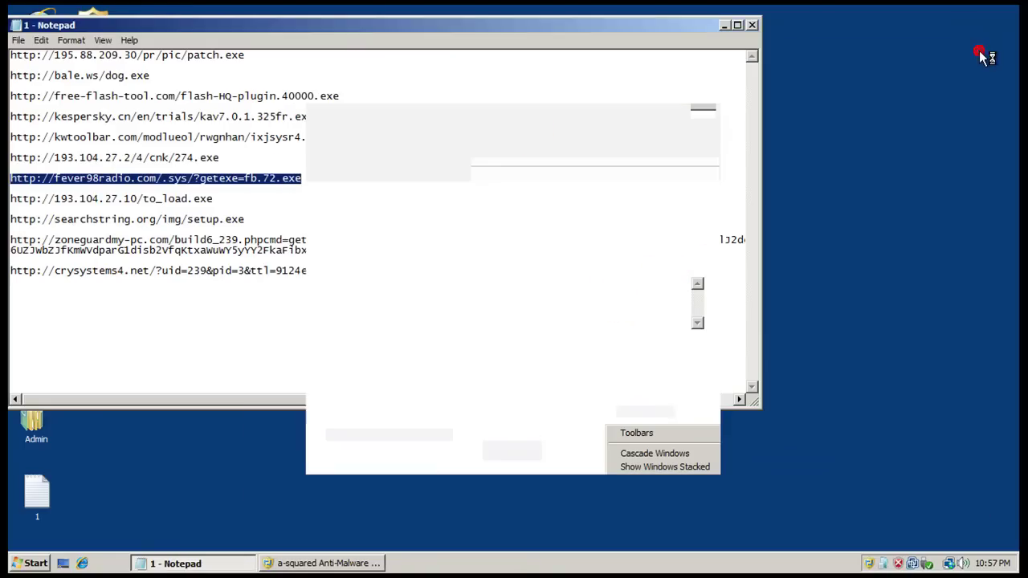
{"action": "left_click", "coordinate": [726, 25]}
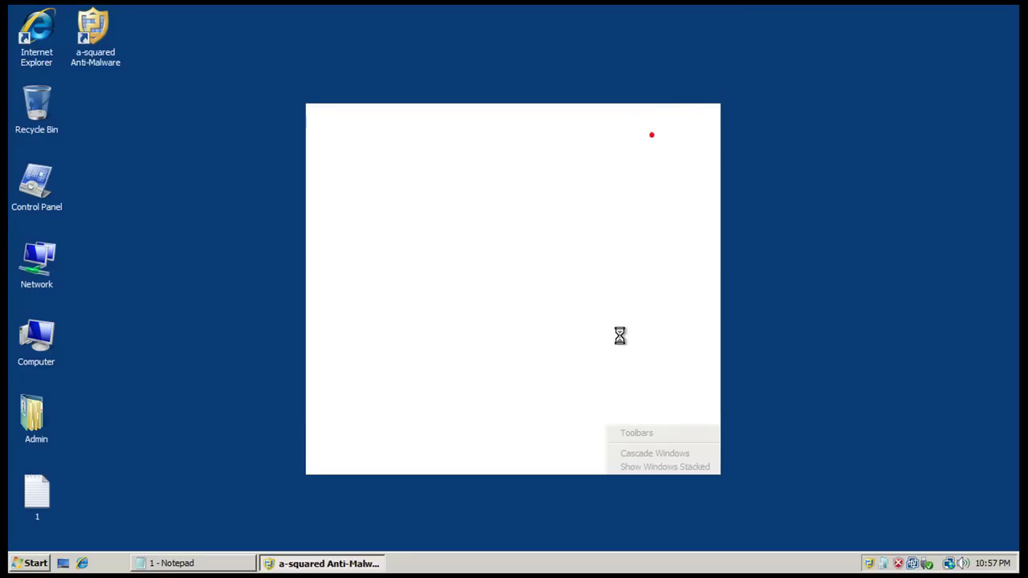
{"action": "right_click", "coordinate": [587, 555]}
{"action": "left_click", "coordinate": [625, 511]}
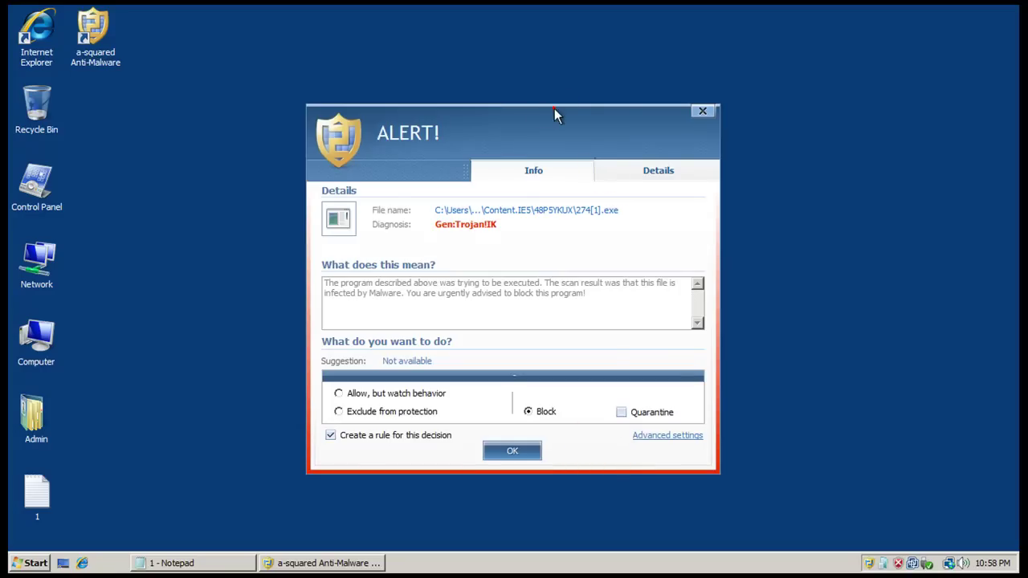
{"action": "left_click", "coordinate": [512, 452]}
Examine the running processes in Task Manager sorted by memory usage, and close it
{"action": "key", "text": "ctrl+shift+Escape"}
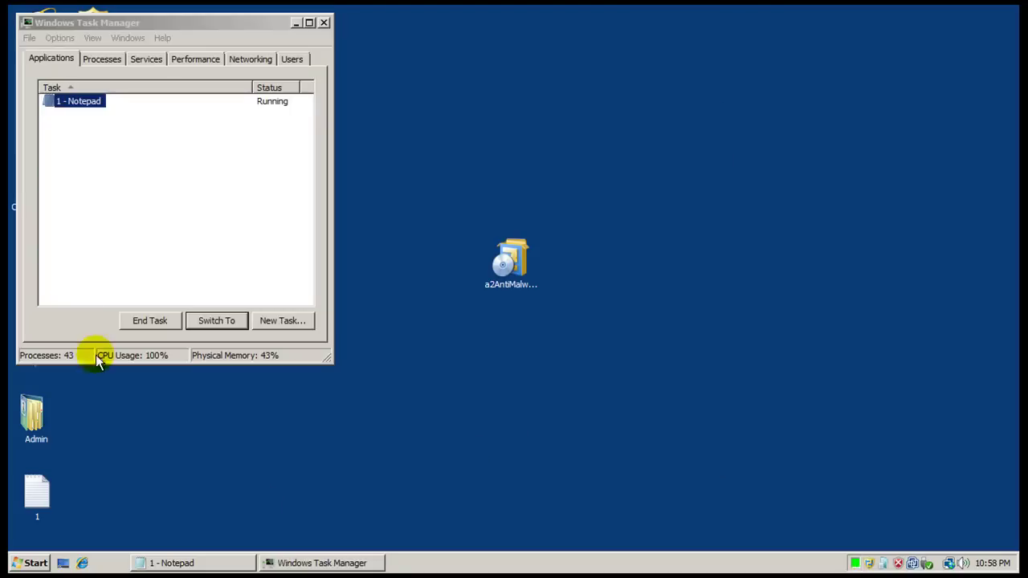
{"action": "left_click", "coordinate": [108, 60]}
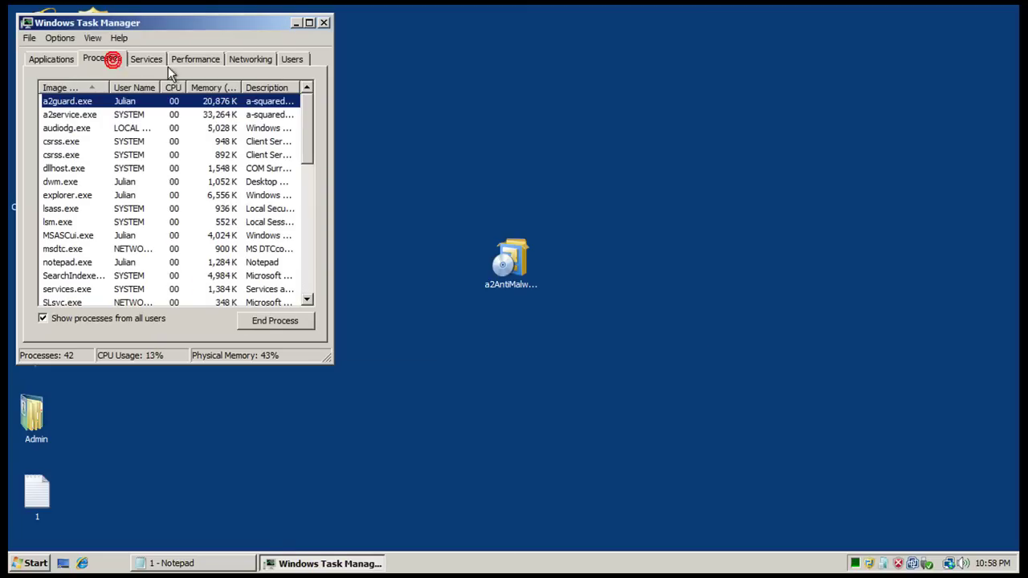
{"action": "left_click", "coordinate": [212, 90]}
{"action": "left_click", "coordinate": [202, 90]}
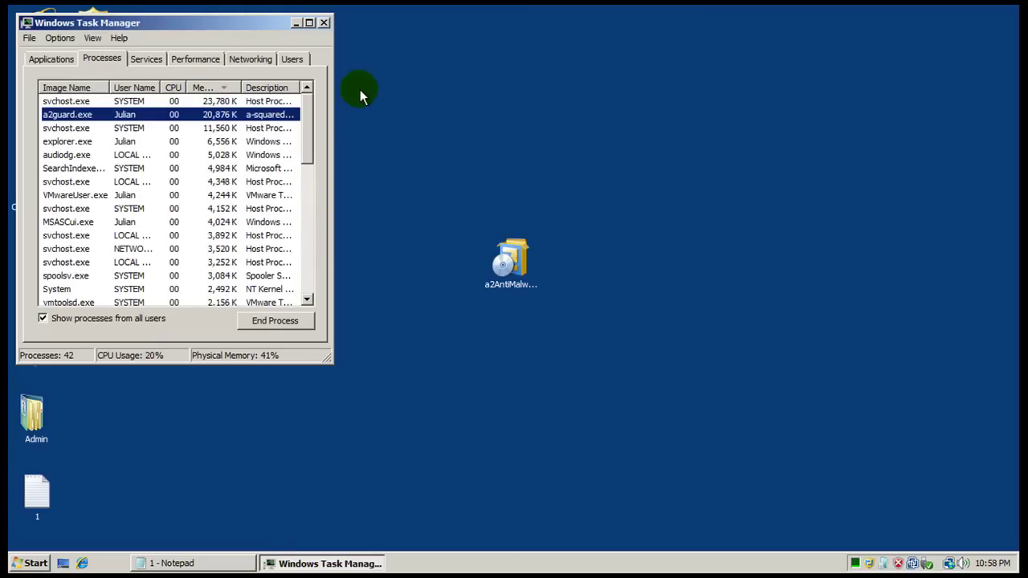
{"action": "left_click", "coordinate": [324, 22]}
{"action": "double_click", "coordinate": [36, 30]}
{"action": "left_click", "coordinate": [236, 563]}
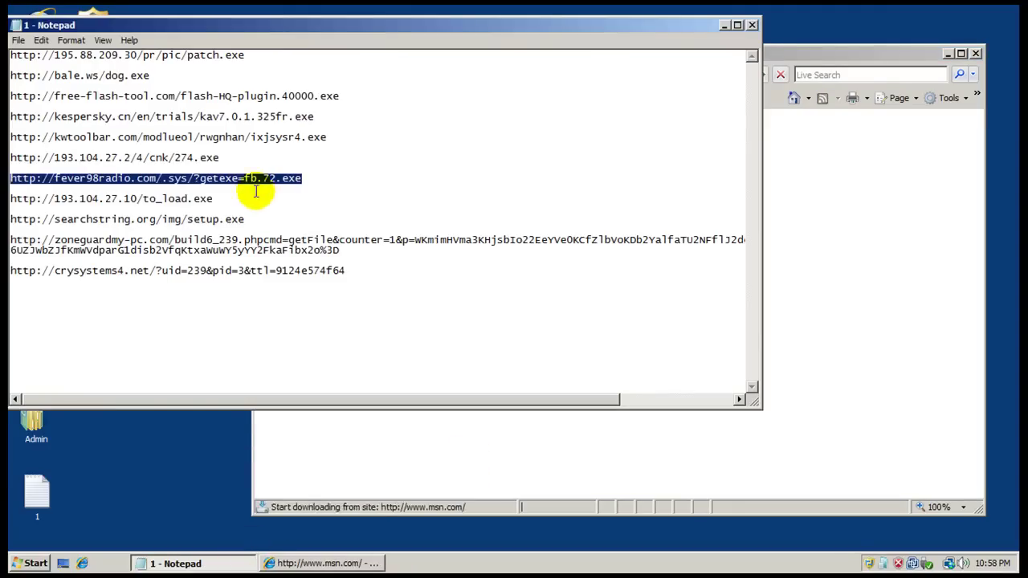
{"action": "left_click_drag", "start_coordinate": [220, 158], "coordinate": [11, 157]}
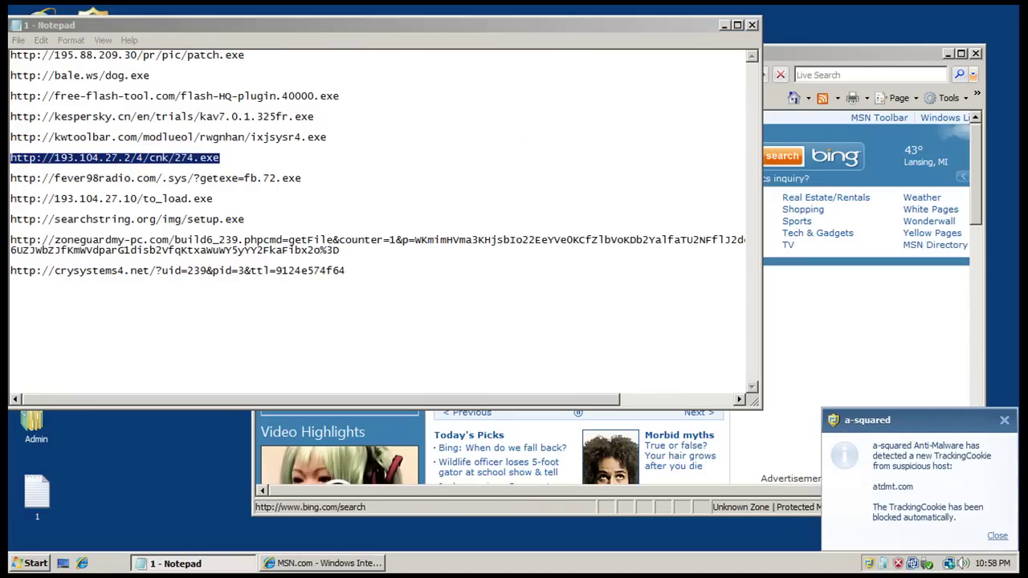
{"action": "left_click", "coordinate": [851, 46]}
{"action": "left_click", "coordinate": [599, 74]}
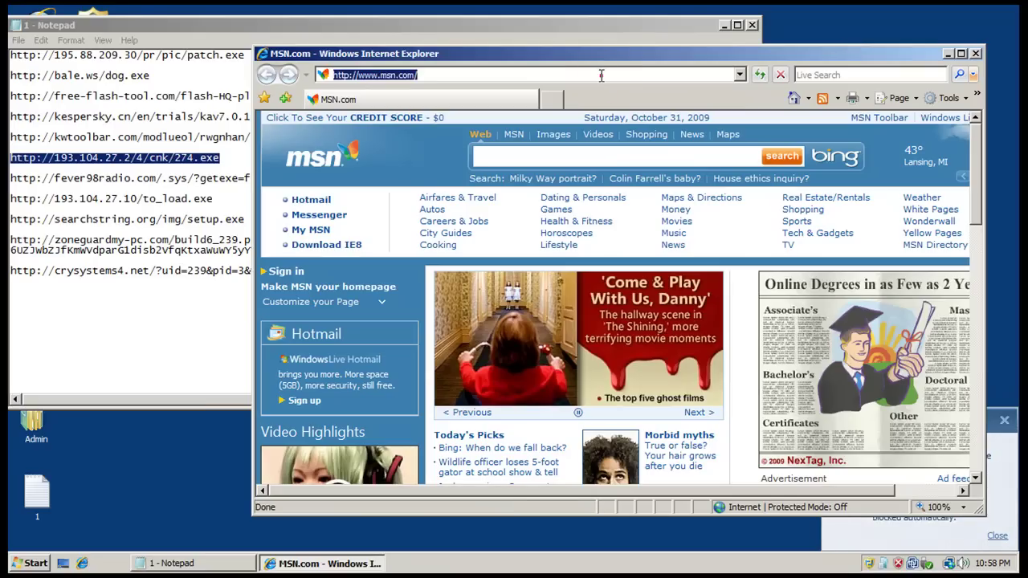
{"action": "key", "text": "ctrl+v"}
{"action": "key", "text": "Return"}
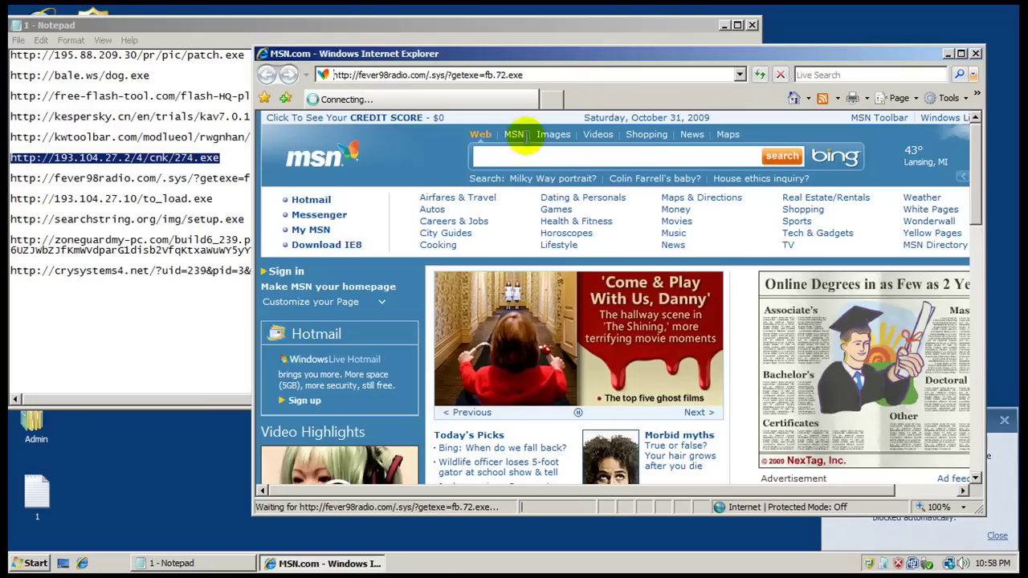
Run the downloaded fb.72.exe despite the unknown publisher and block it with a rule in the a-squared warning
{"action": "left_click", "coordinate": [494, 294]}
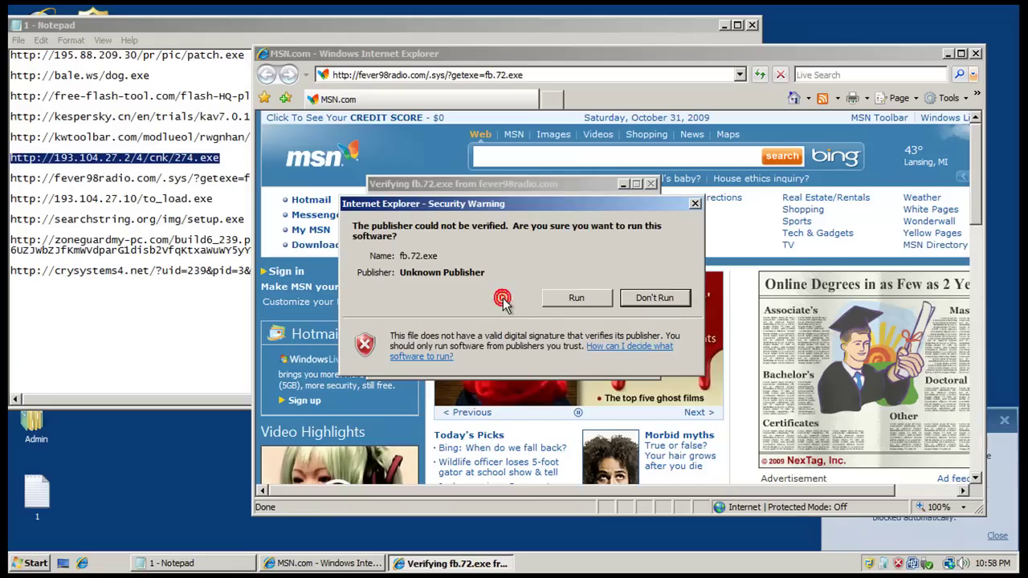
{"action": "left_click", "coordinate": [574, 299]}
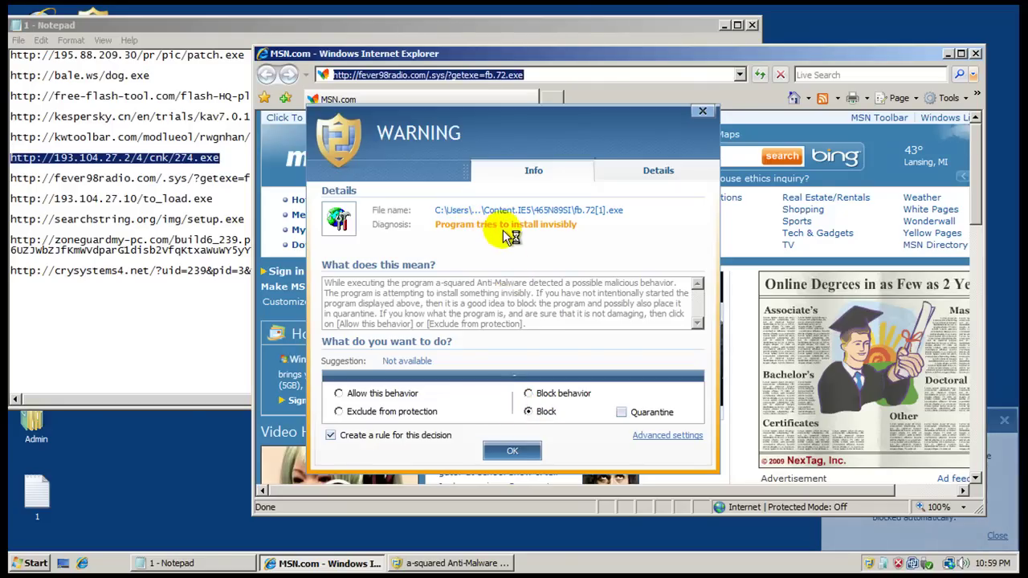
{"action": "left_click", "coordinate": [527, 450]}
{"action": "left_click", "coordinate": [182, 124]}
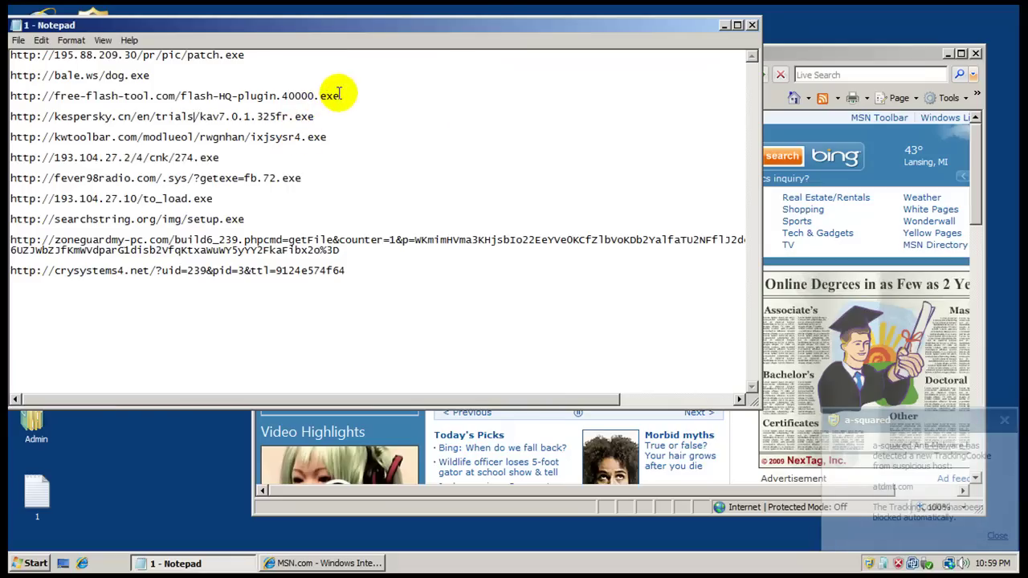
{"action": "left_click_drag", "start_coordinate": [331, 94], "coordinate": [11, 96]}
{"action": "key", "text": "ctrl+c"}
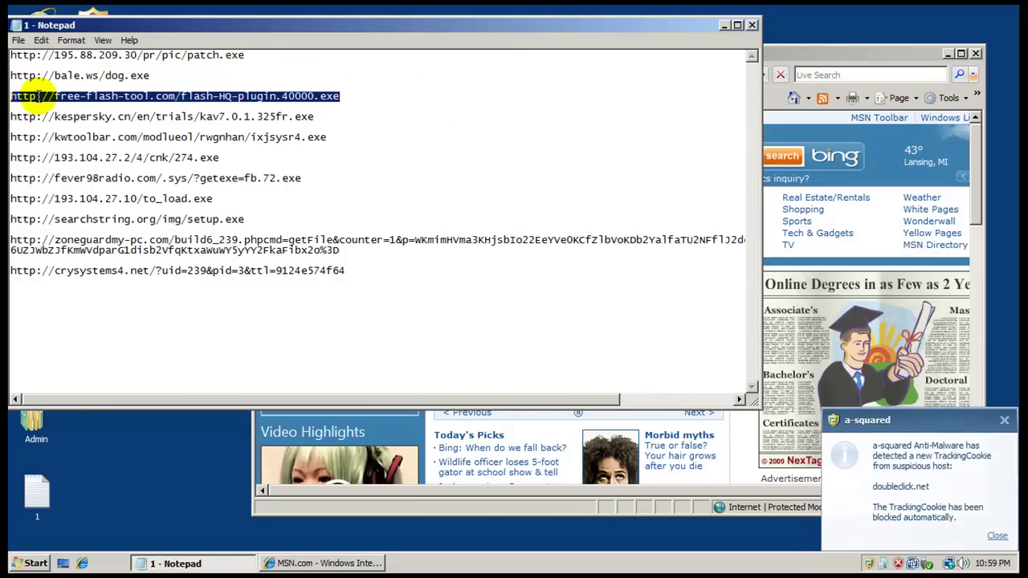
{"action": "left_click", "coordinate": [792, 56]}
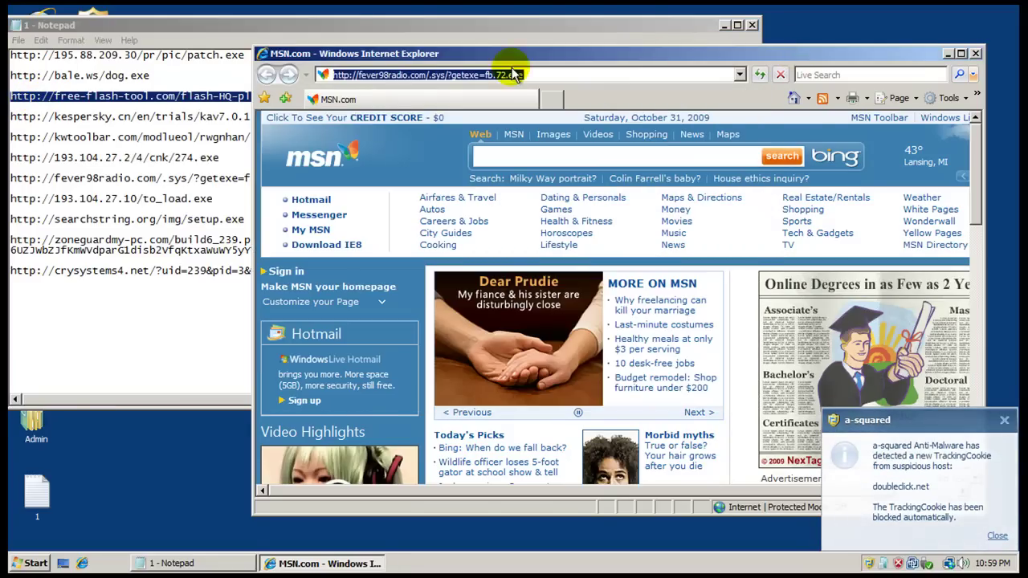
{"action": "key", "text": "ctrl+v"}
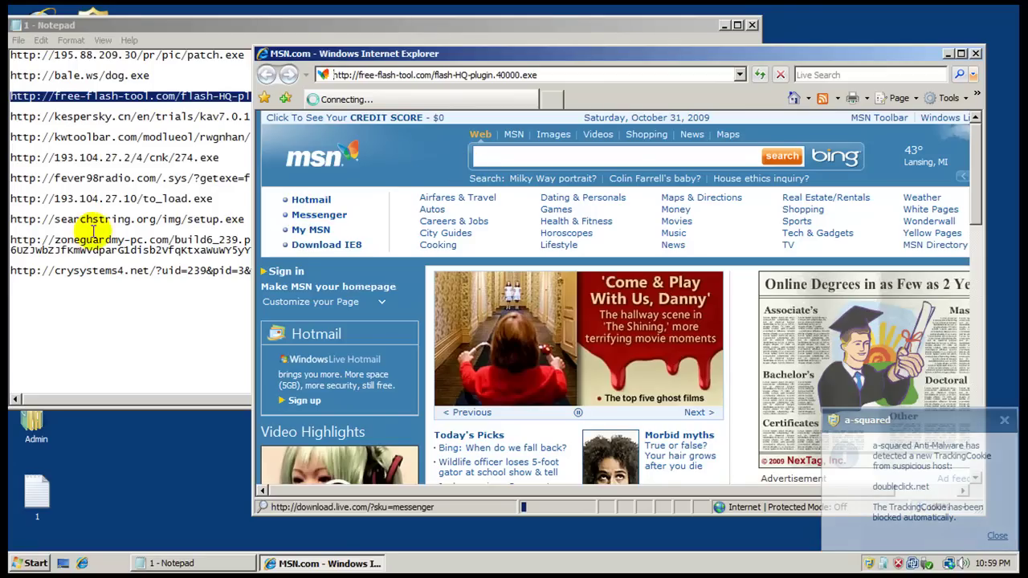
{"action": "left_click", "coordinate": [111, 199]}
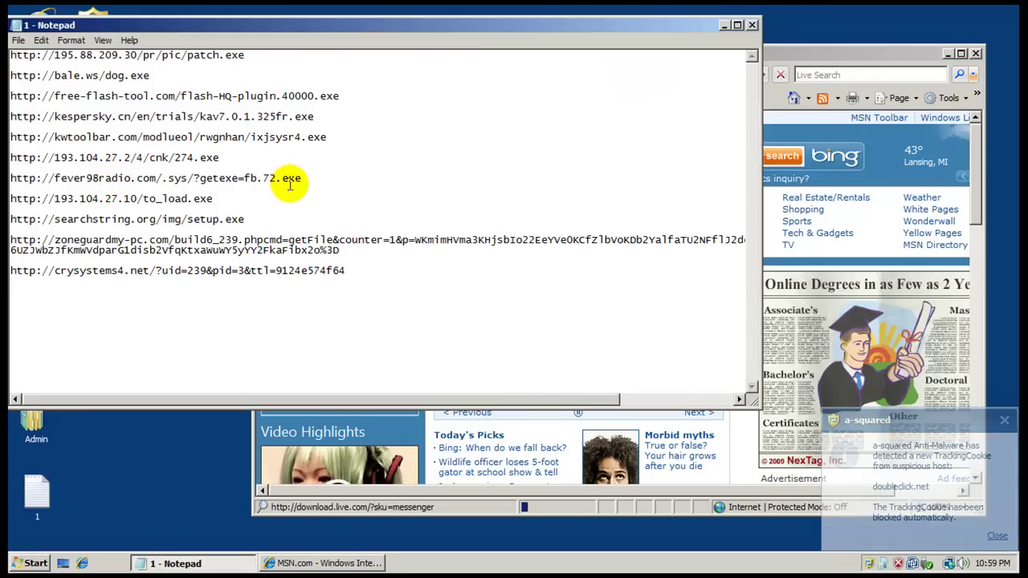
{"action": "left_click_drag", "start_coordinate": [217, 199], "coordinate": [8, 191]}
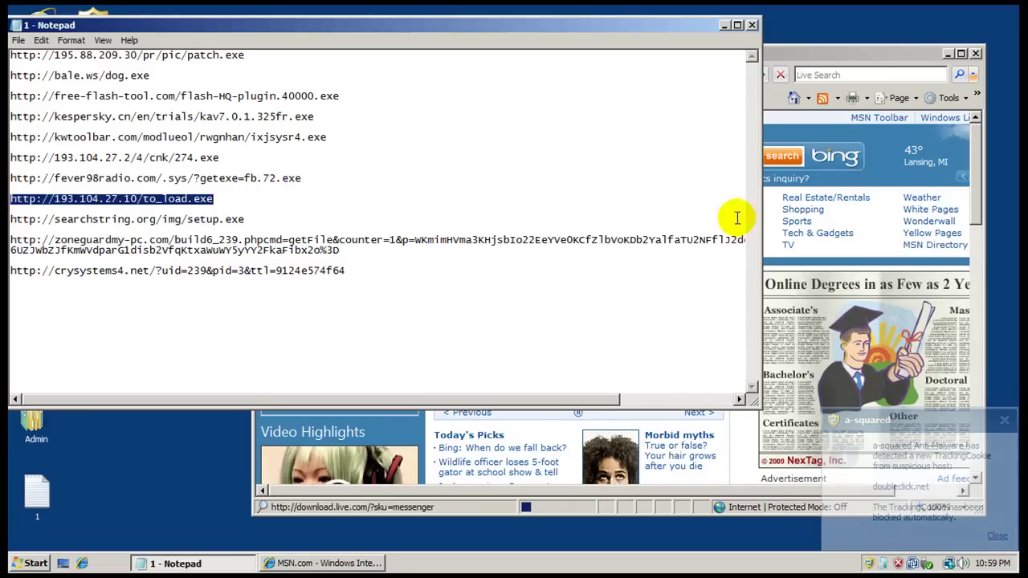
{"action": "left_click", "coordinate": [810, 53]}
{"action": "left_click", "coordinate": [550, 99]}
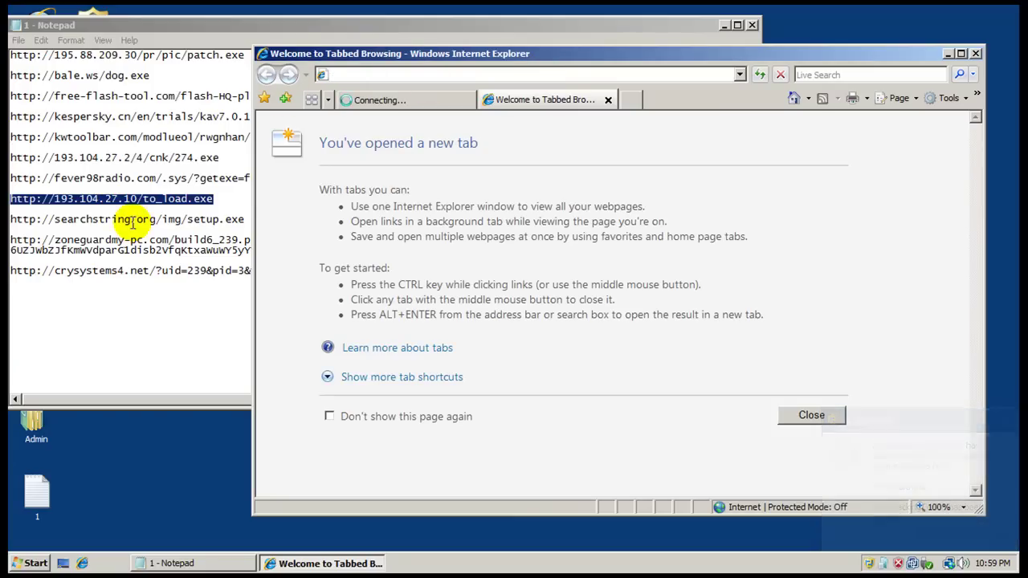
{"action": "left_click", "coordinate": [190, 198]}
{"action": "left_click_drag", "start_coordinate": [252, 219], "coordinate": [10, 225]}
{"action": "key", "text": "ctrl+c"}
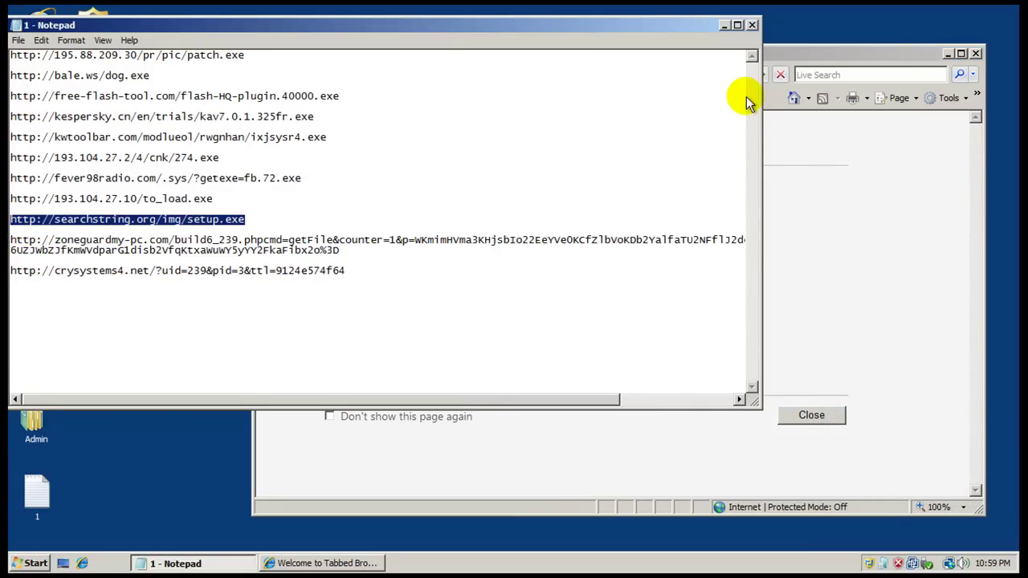
{"action": "left_click", "coordinate": [798, 54]}
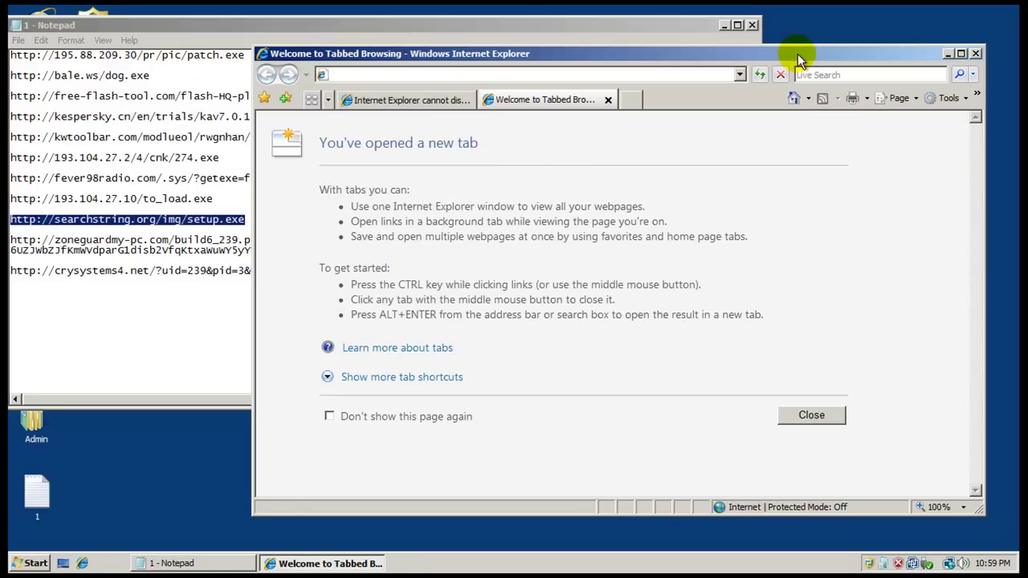
{"action": "right_click", "coordinate": [616, 74]}
{"action": "left_click", "coordinate": [657, 131]}
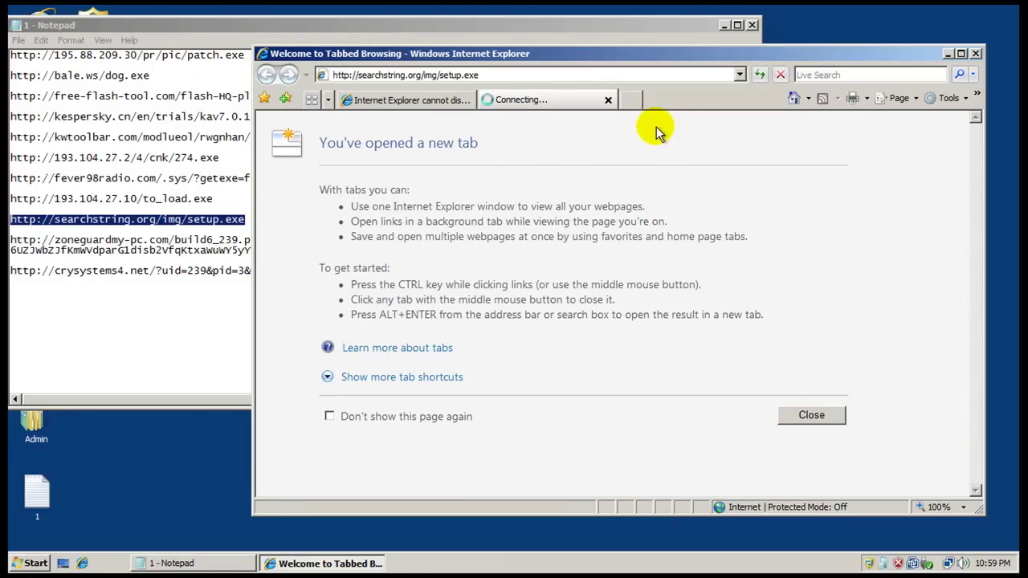
{"action": "key", "text": "Return"}
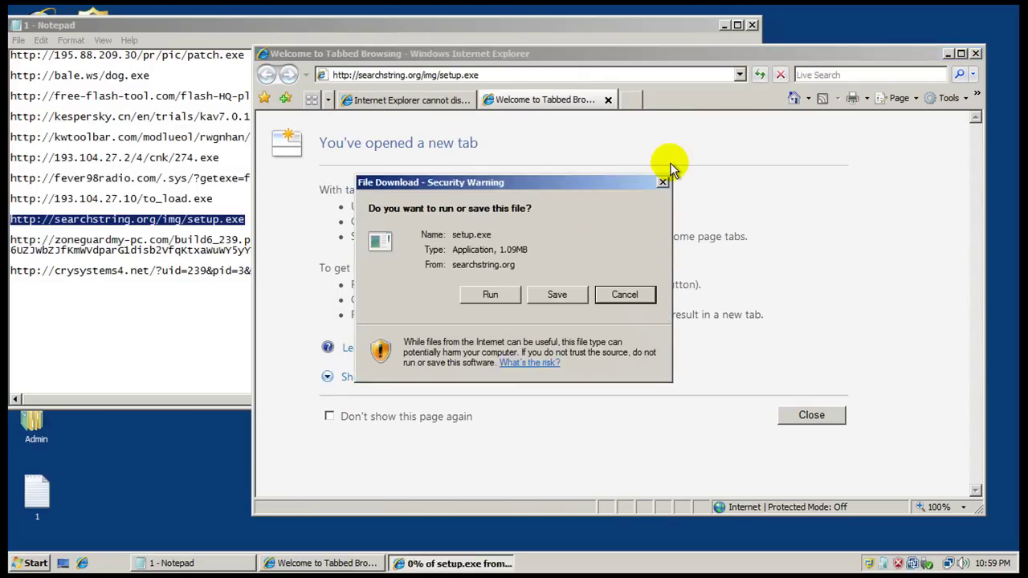
Run the downloaded setup.exe despite the unknown publisher and close its browser tab
{"action": "left_click", "coordinate": [490, 295]}
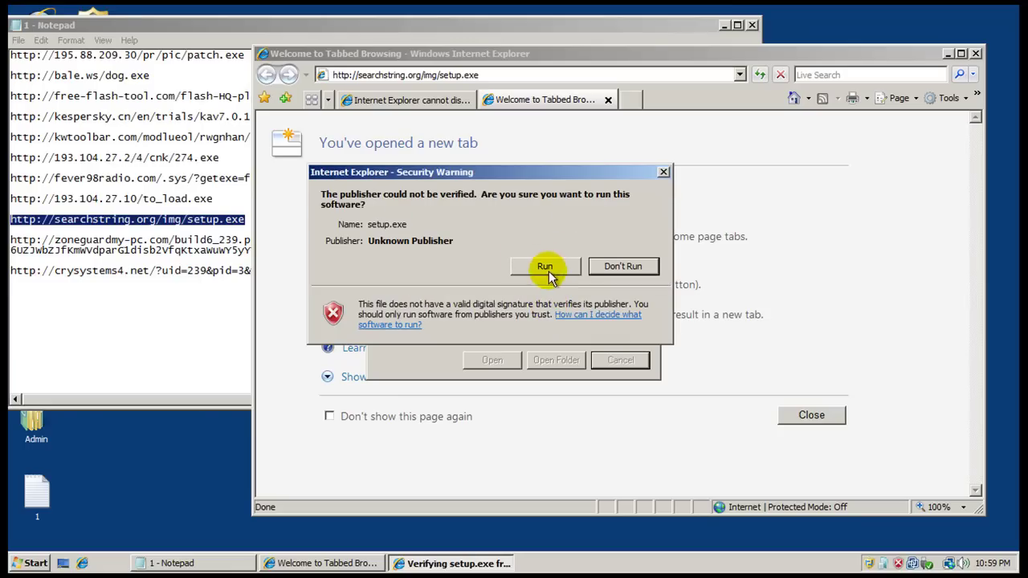
{"action": "left_click", "coordinate": [550, 269]}
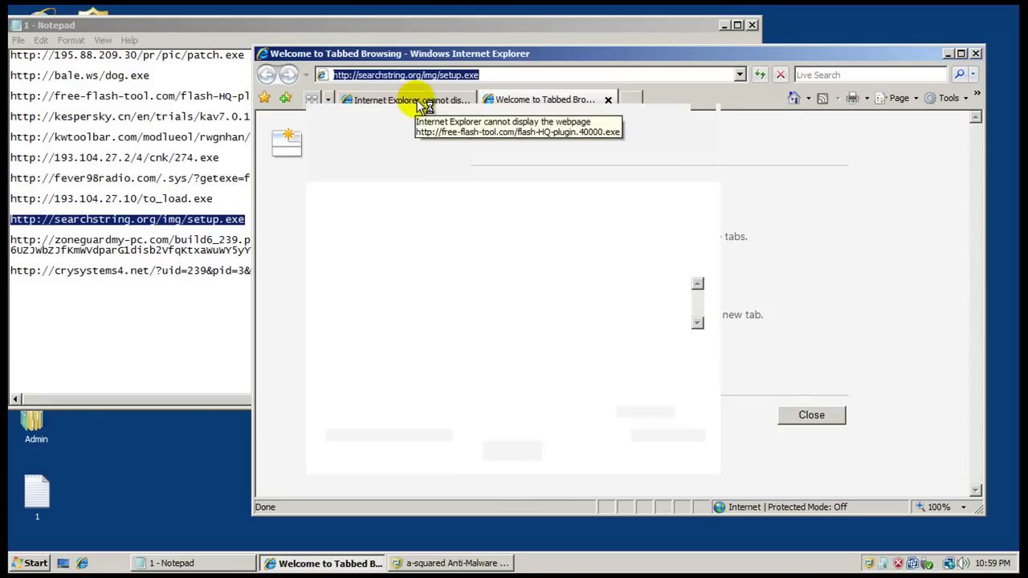
{"action": "left_click", "coordinate": [609, 98]}
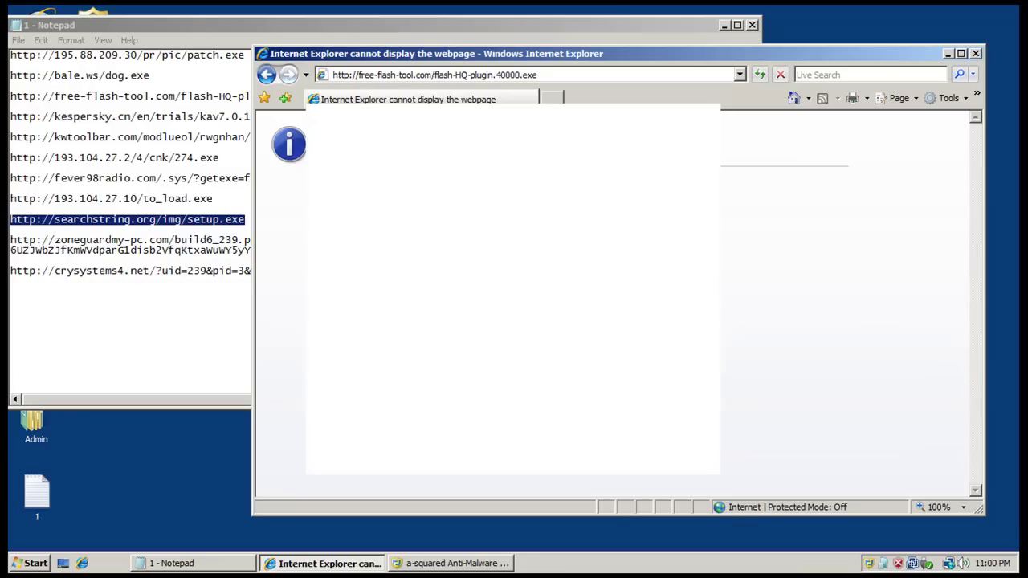
{"action": "left_click", "coordinate": [168, 199]}
{"action": "mouse_move", "coordinate": [211, 198]}
{"action": "left_mouse_down"}
{"action": "mouse_move", "coordinate": [14, 202]}
{"action": "mouse_move", "coordinate": [216, 198]}
{"action": "left_mouse_up"}
{"action": "key", "text": "ctrl+c"}
{"action": "left_click", "coordinate": [807, 48]}
{"action": "left_click_drag", "start_coordinate": [675, 58], "coordinate": [675, 25]}
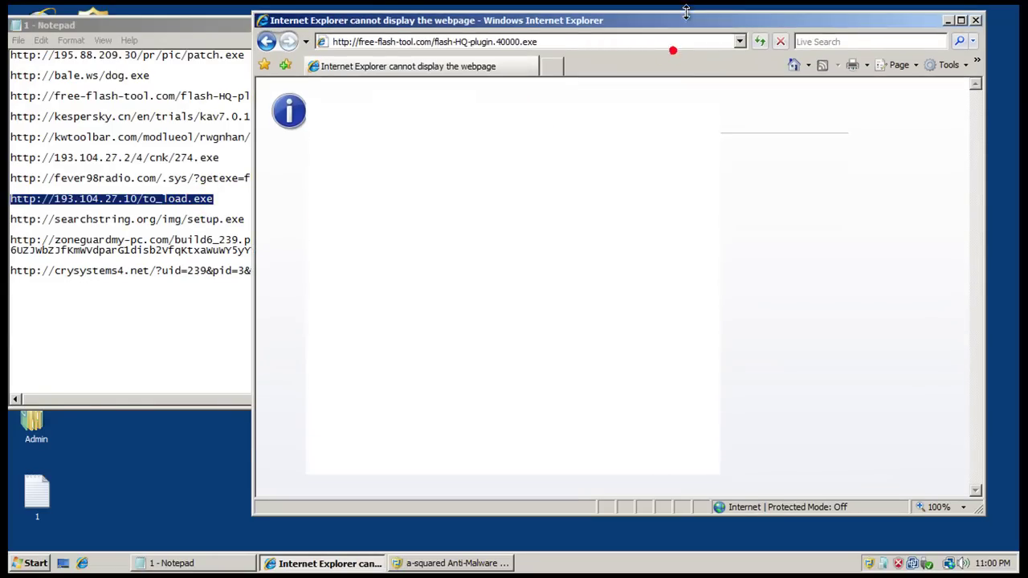
{"action": "left_click", "coordinate": [542, 46]}
{"action": "key", "text": "ctrl+v"}
{"action": "key", "text": "Return"}
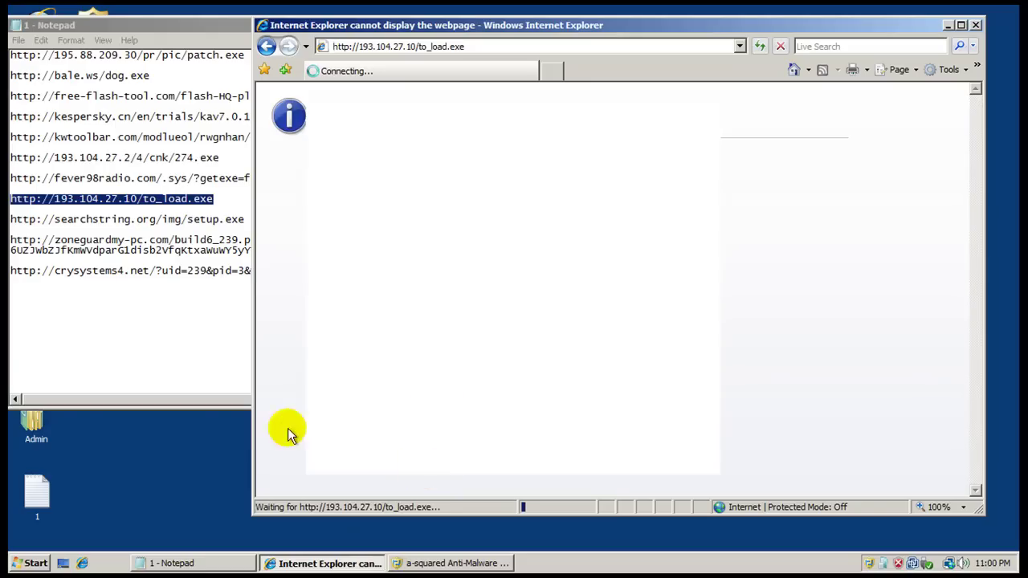
Bring up the a-squared alert for the downloaded setup file and block it with a rule for this decision
{"action": "left_click", "coordinate": [422, 564]}
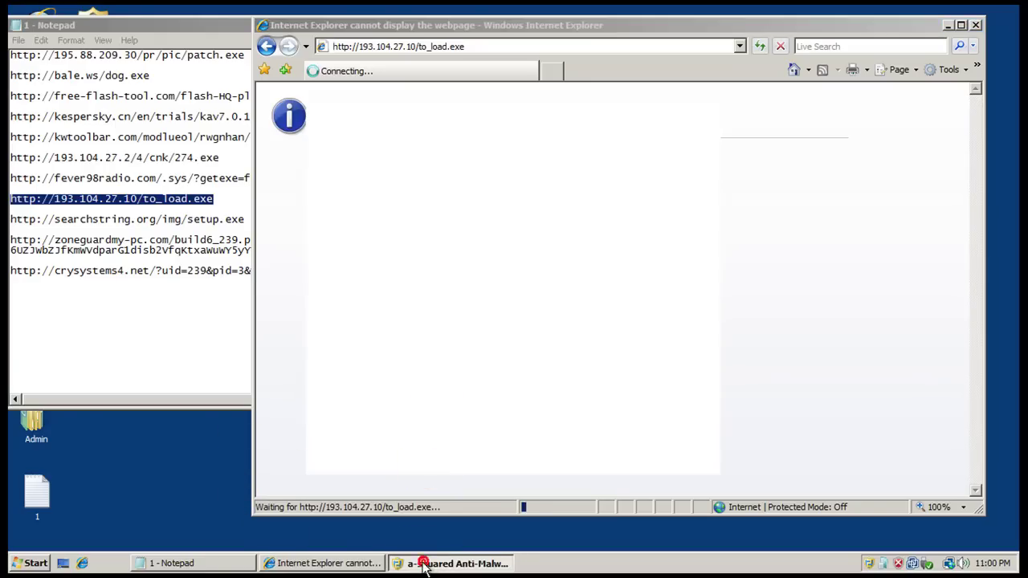
{"action": "left_click", "coordinate": [344, 562]}
{"action": "left_click", "coordinate": [329, 564]}
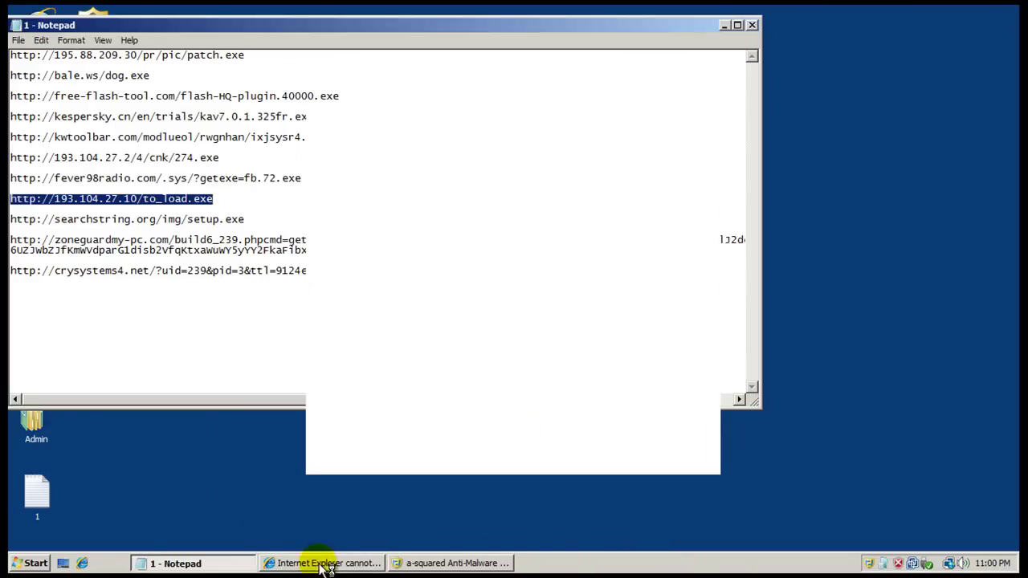
{"action": "left_click", "coordinate": [330, 564]}
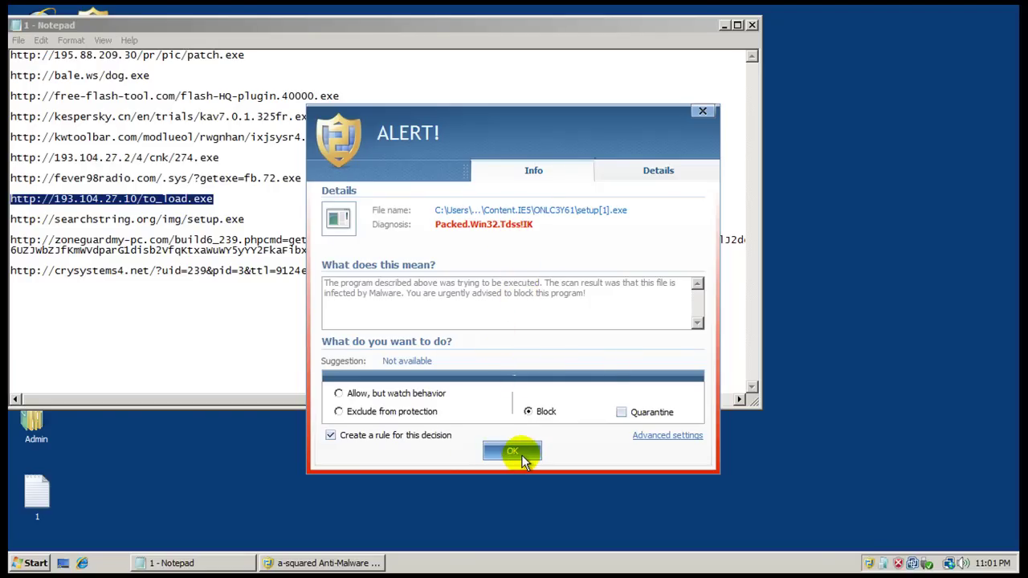
{"action": "left_click", "coordinate": [514, 454]}
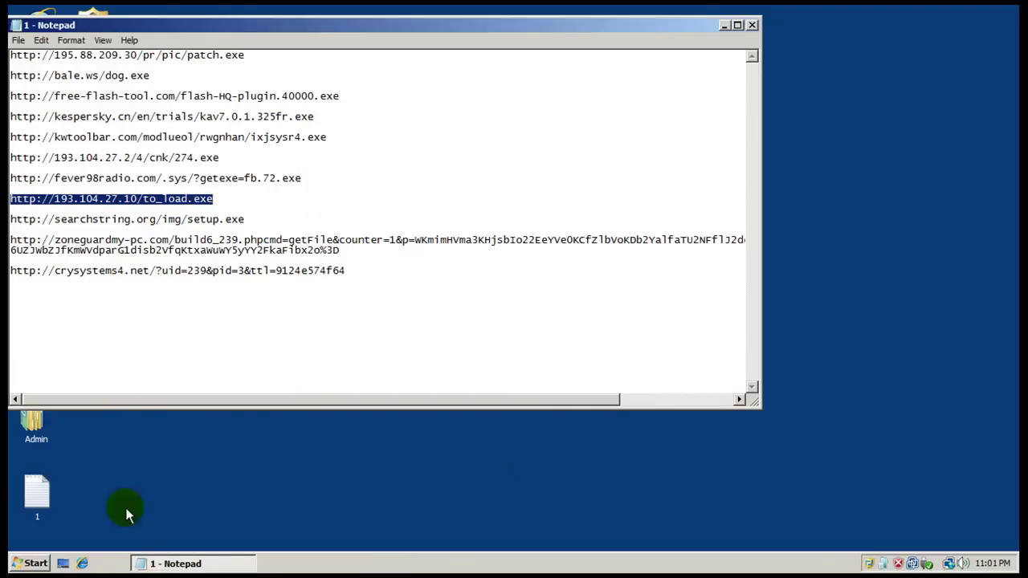
{"action": "left_click", "coordinate": [84, 563]}
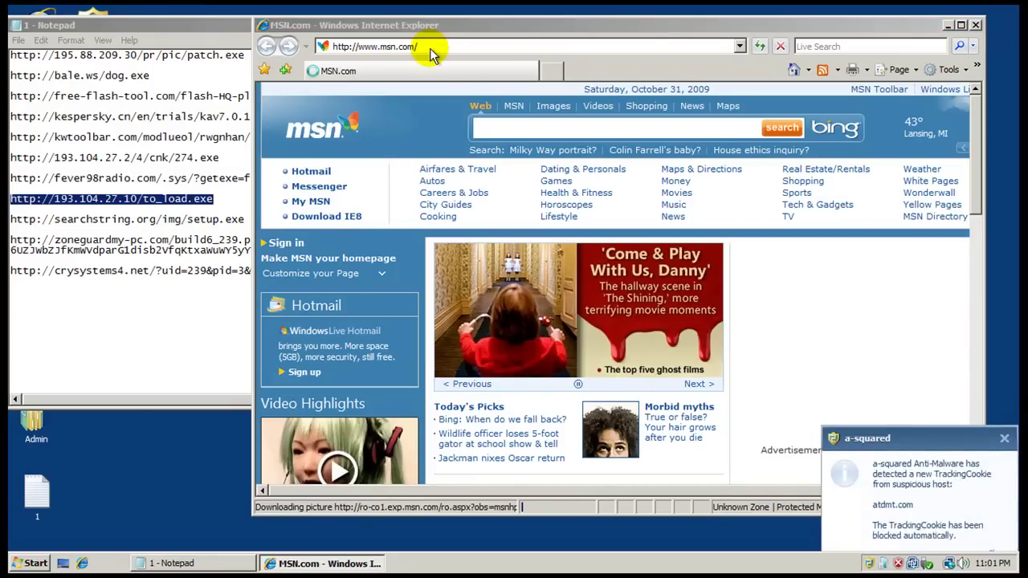
{"action": "left_click", "coordinate": [429, 48]}
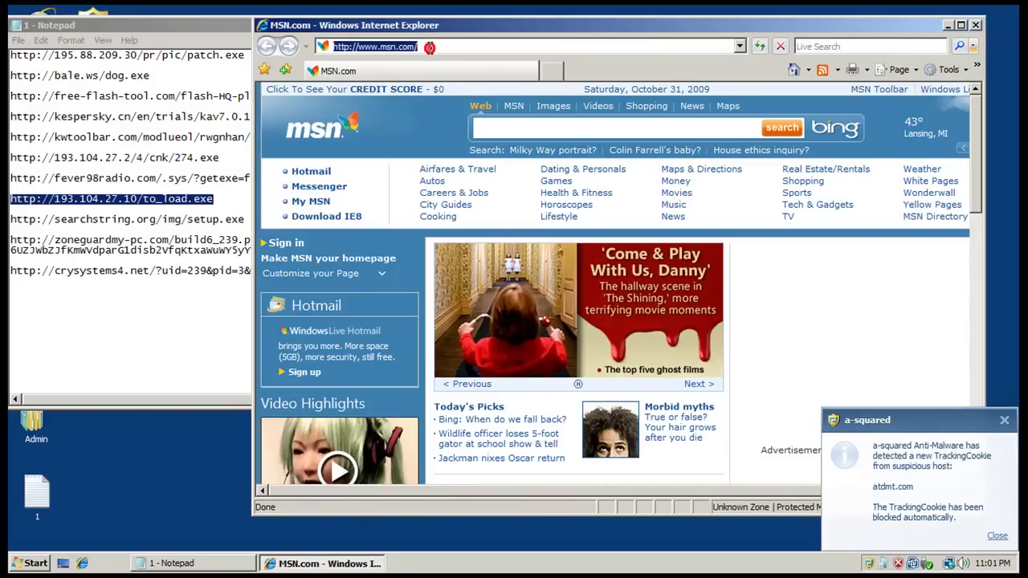
{"action": "key", "text": "ctrl+v"}
{"action": "key", "text": "Return"}
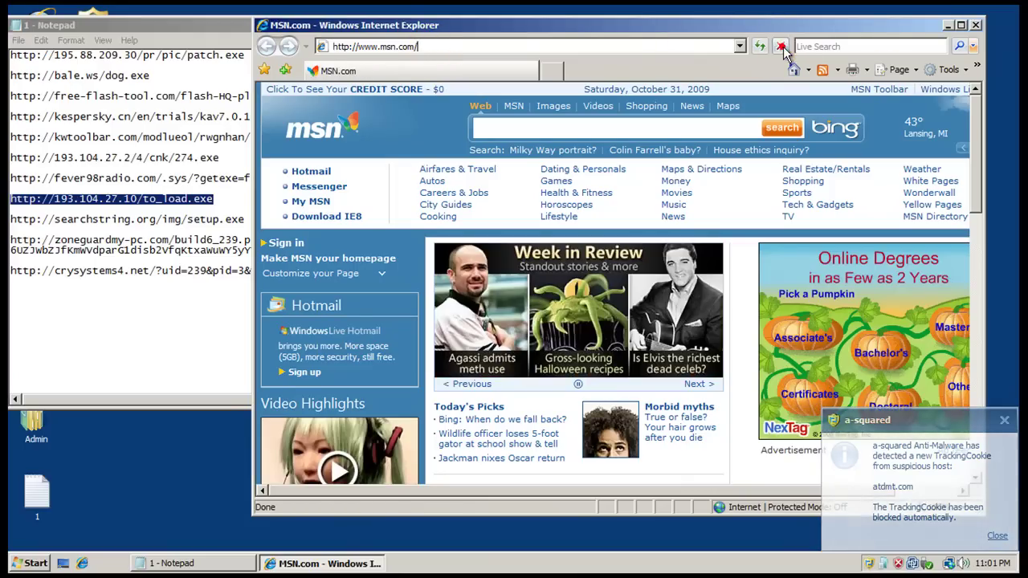
{"action": "left_click", "coordinate": [640, 46]}
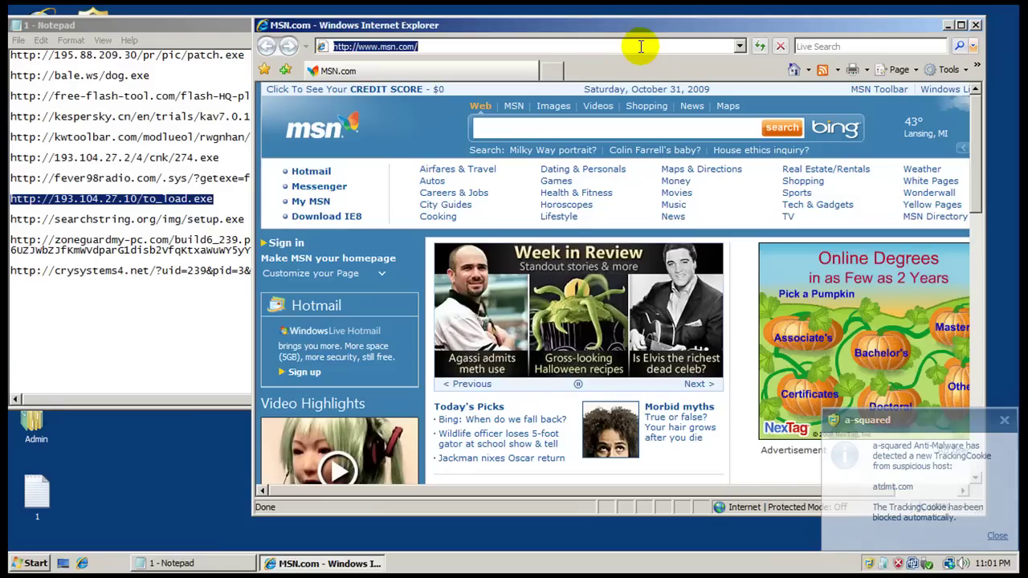
{"action": "key", "text": "ctrl+v"}
{"action": "key", "text": "Return"}
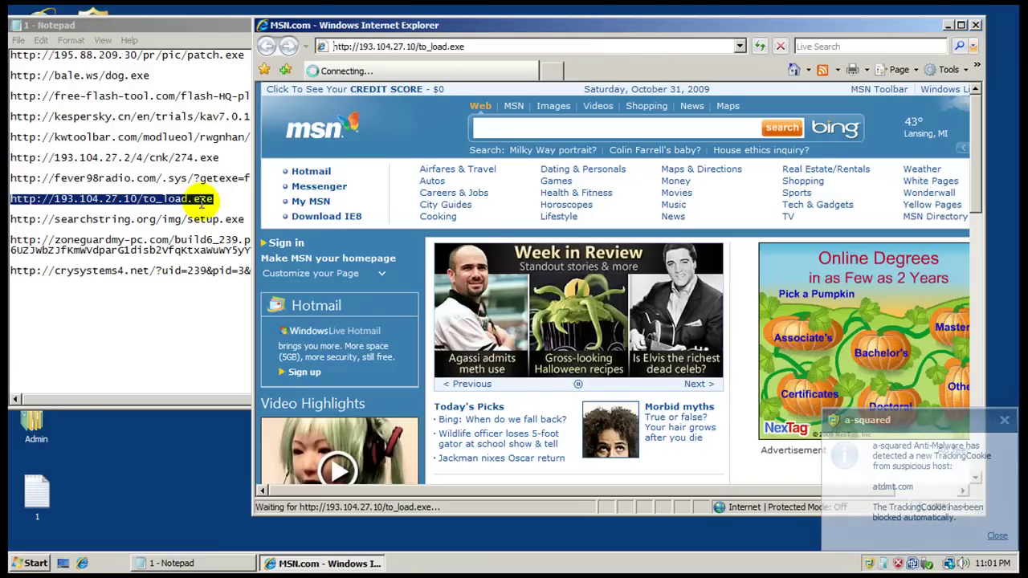
{"action": "left_click", "coordinate": [197, 218]}
{"action": "left_click_drag", "start_coordinate": [245, 219], "coordinate": [16, 221]}
{"action": "right_click", "coordinate": [17, 221]}
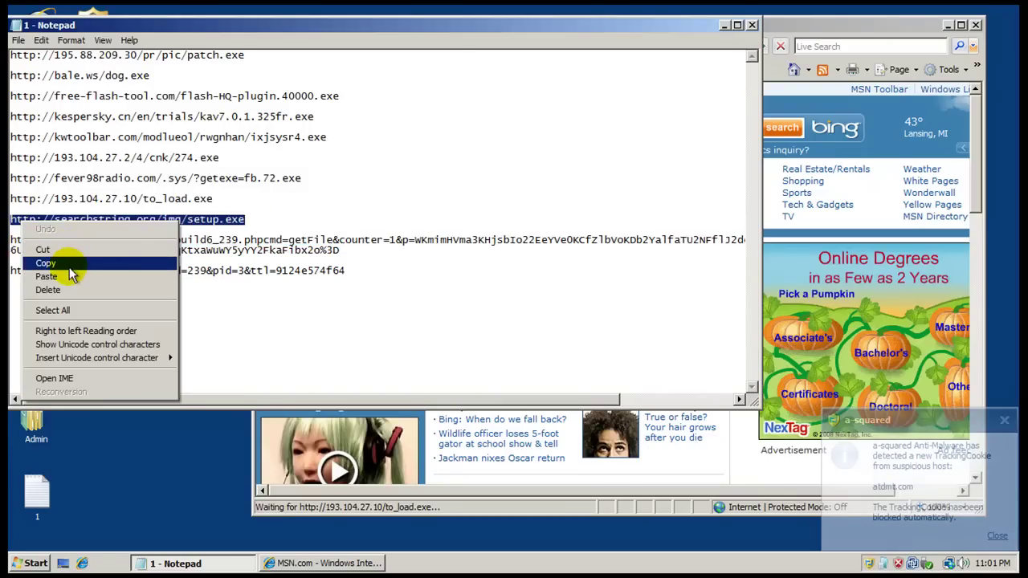
{"action": "left_click", "coordinate": [70, 269]}
{"action": "left_click", "coordinate": [836, 78]}
{"action": "left_click", "coordinate": [592, 46]}
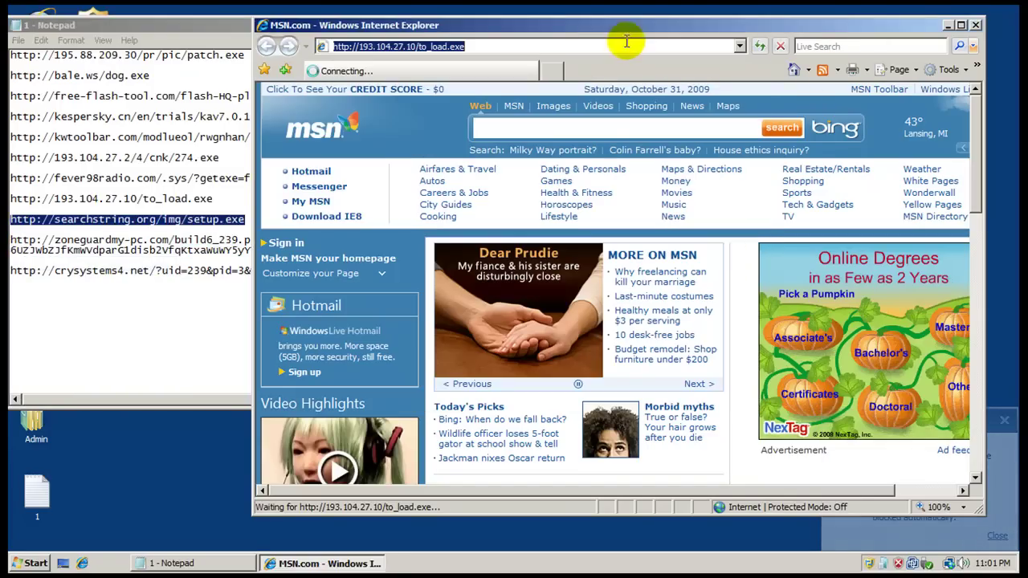
{"action": "left_click", "coordinate": [551, 52]}
{"action": "right_click", "coordinate": [551, 48]}
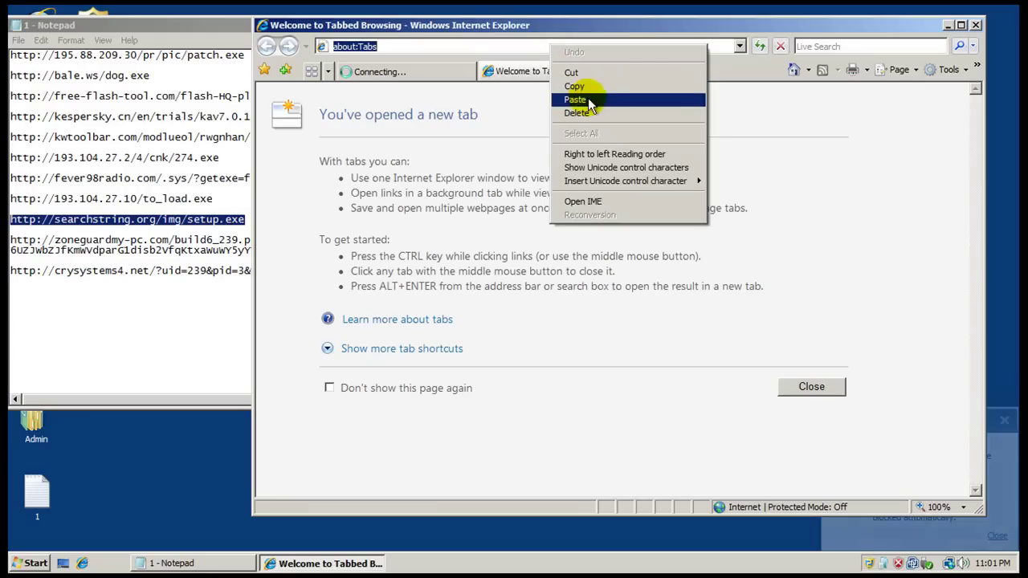
{"action": "left_click", "coordinate": [585, 99]}
{"action": "key", "text": "Return"}
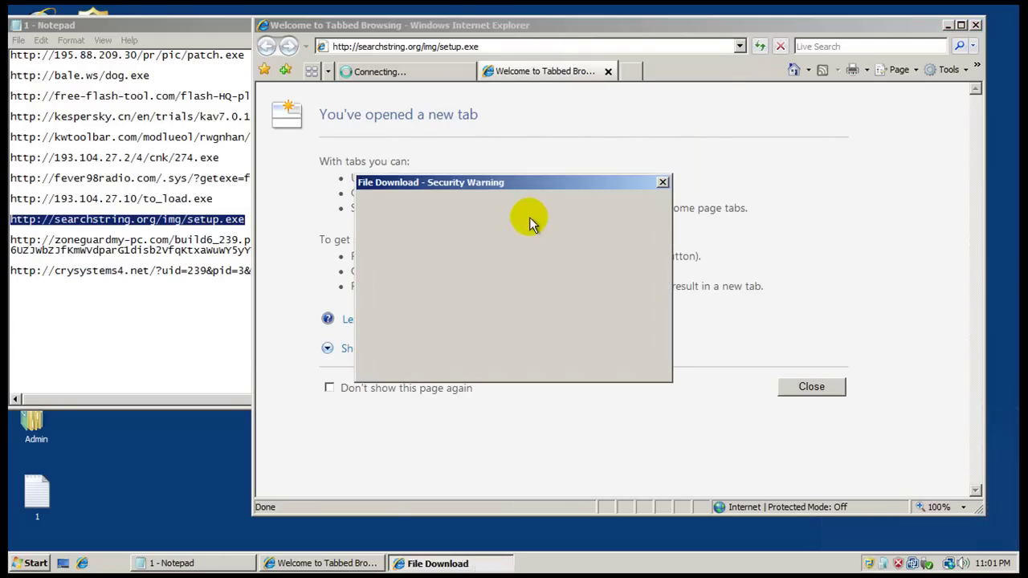
Run the downloaded setup.exe despite the unknown publisher and check the tab that is loading to_load.exe
{"action": "left_click", "coordinate": [507, 301]}
{"action": "left_click", "coordinate": [542, 277]}
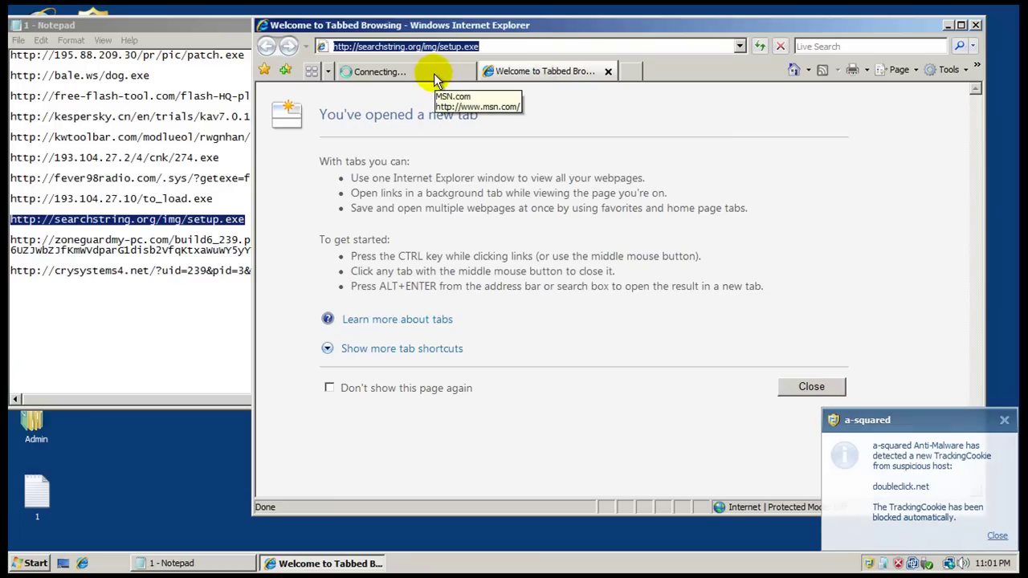
{"action": "left_click", "coordinate": [434, 73]}
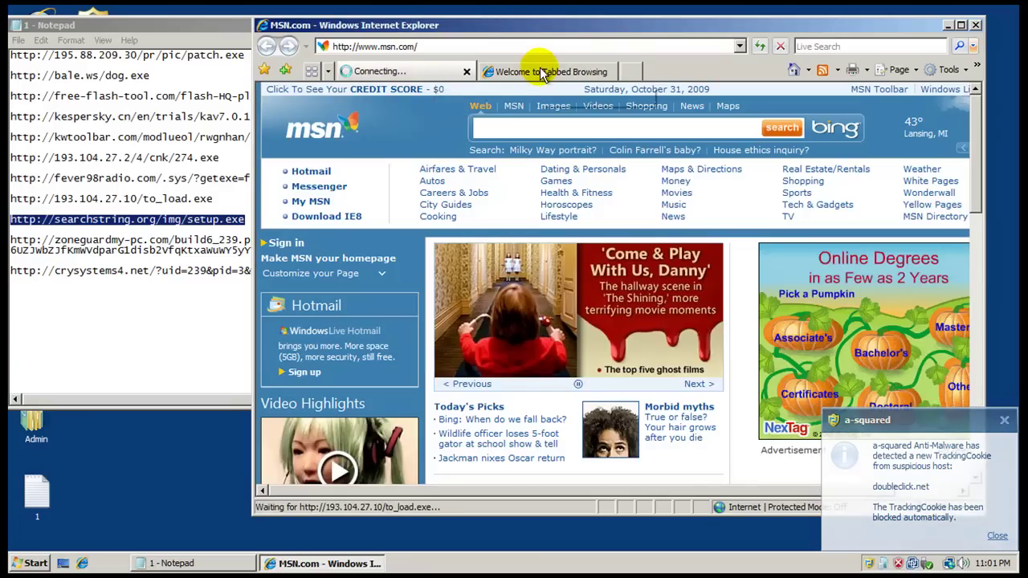
{"action": "left_click", "coordinate": [535, 69]}
Copy the two-line zoneguardmy-pc.com/build6_239 URL from the text file and load it in the second browser tab
{"action": "left_click", "coordinate": [208, 240]}
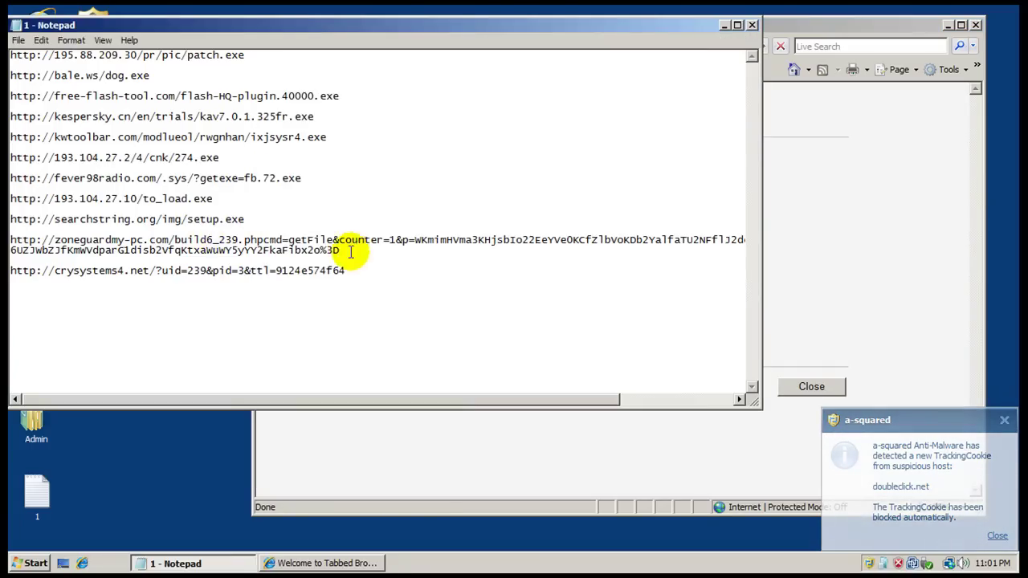
{"action": "left_click_drag", "start_coordinate": [347, 252], "coordinate": [10, 240]}
{"action": "right_click", "coordinate": [32, 250]}
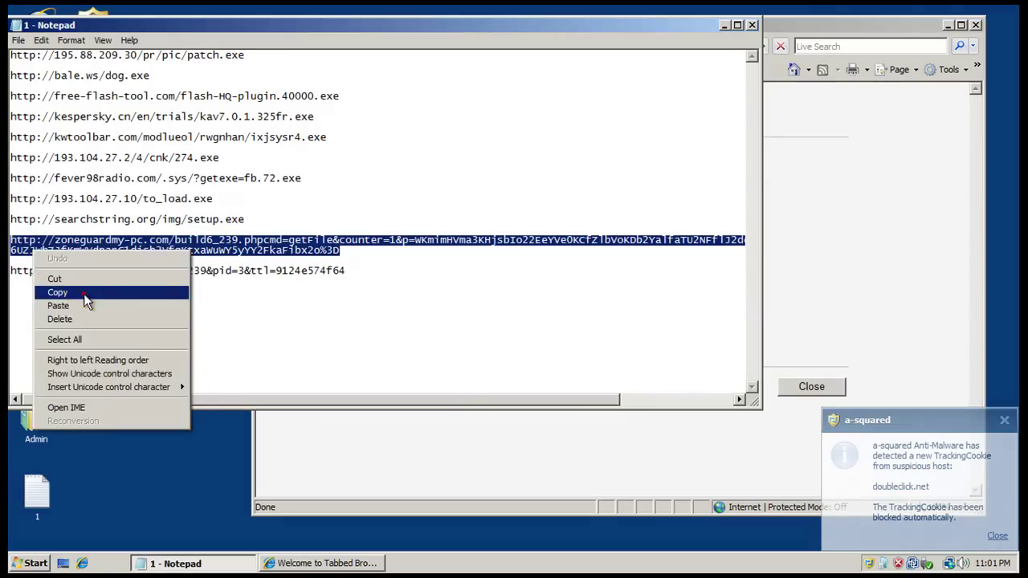
{"action": "left_click", "coordinate": [83, 293]}
{"action": "left_click", "coordinate": [791, 25]}
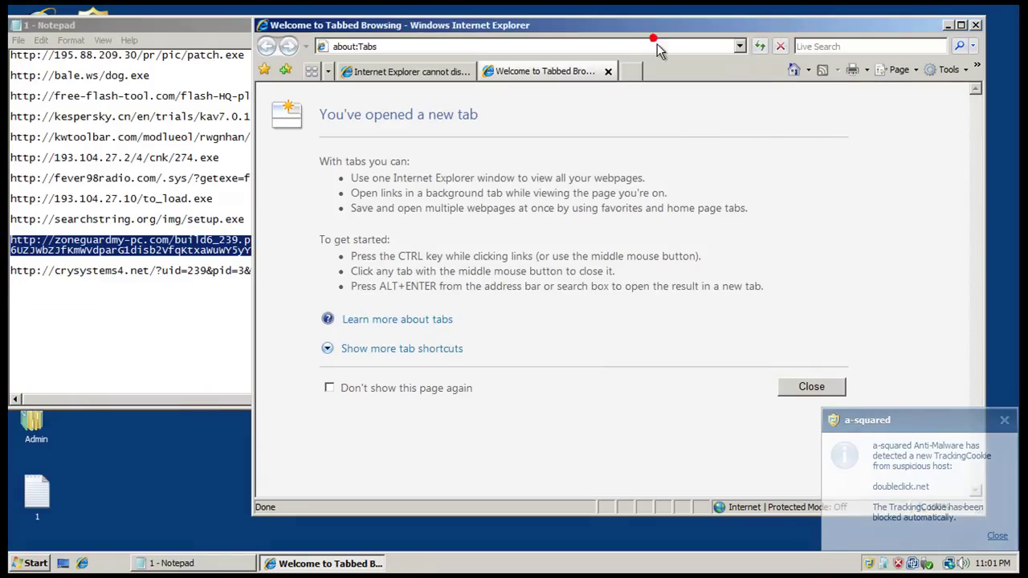
{"action": "right_click", "coordinate": [655, 44]}
{"action": "left_click", "coordinate": [707, 101]}
{"action": "key", "text": "Return"}
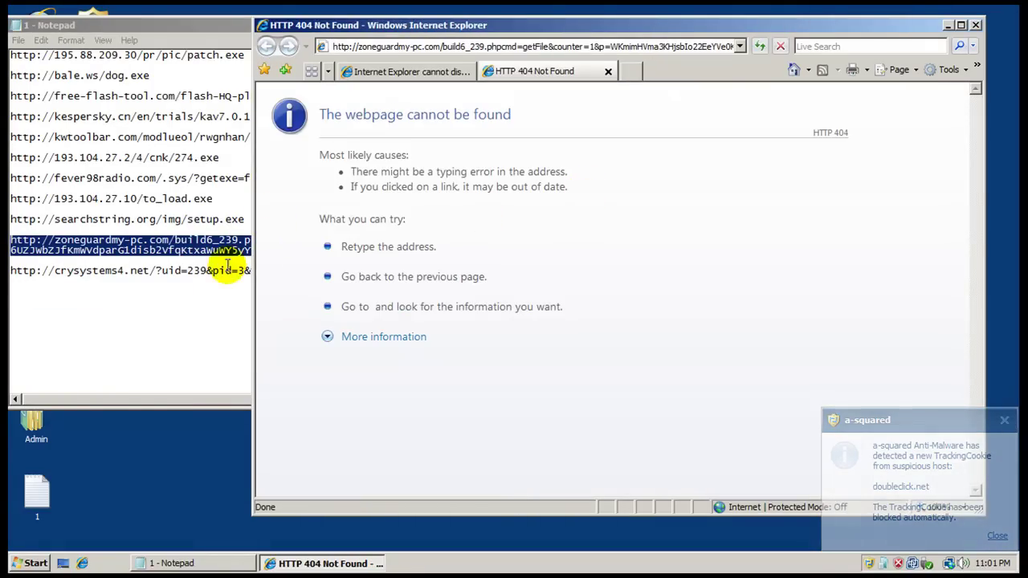
Try to copy the crysystems4.net URL from the text file into the Internet Explorer address field
{"action": "left_click", "coordinate": [227, 271]}
{"action": "left_click_drag", "start_coordinate": [346, 270], "coordinate": [10, 271]}
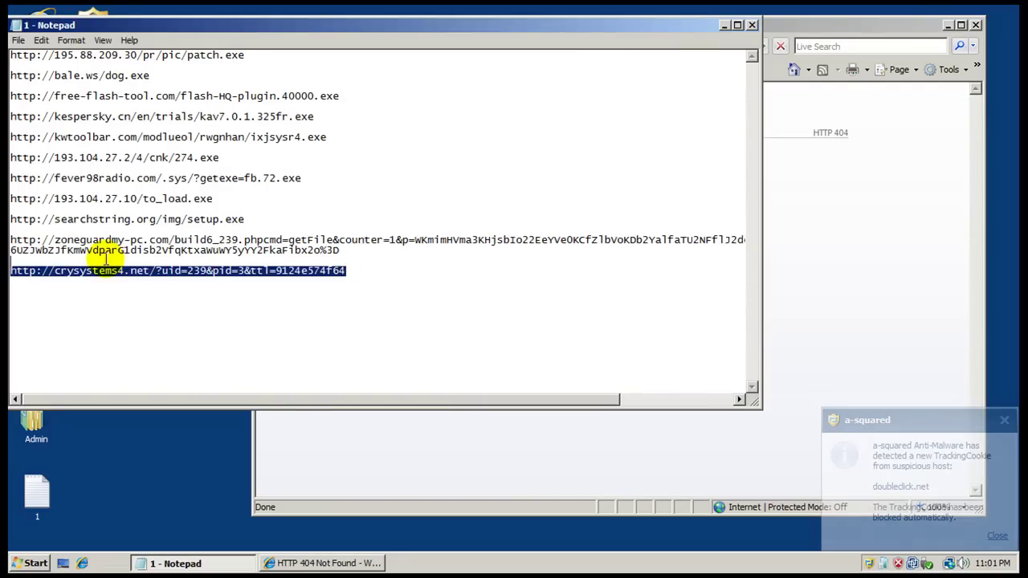
{"action": "right_click", "coordinate": [112, 269]}
{"action": "left_click", "coordinate": [162, 313]}
{"action": "left_click", "coordinate": [826, 27]}
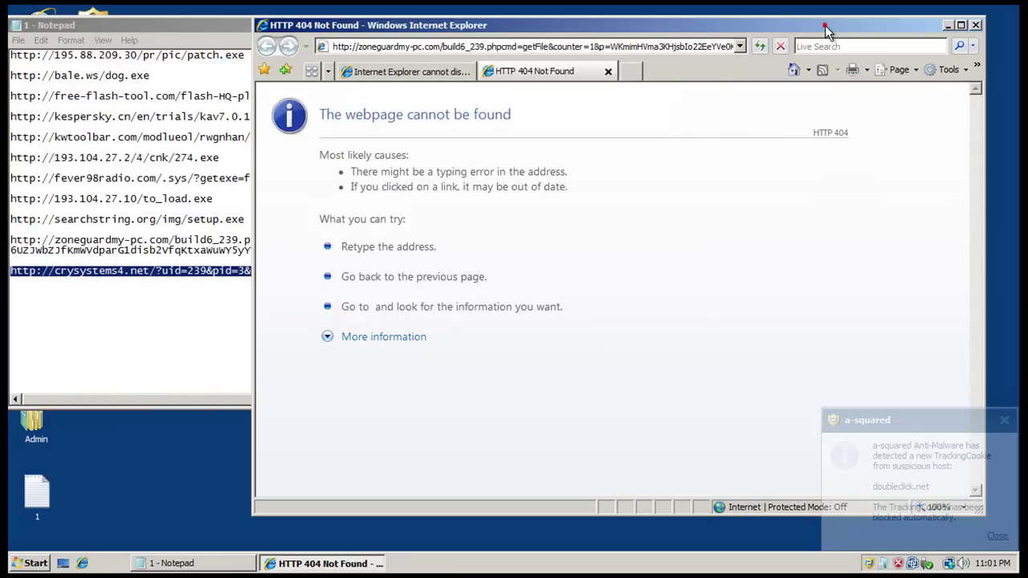
{"action": "left_click", "coordinate": [666, 46]}
{"action": "right_click", "coordinate": [666, 45]}
{"action": "left_click", "coordinate": [703, 102]}
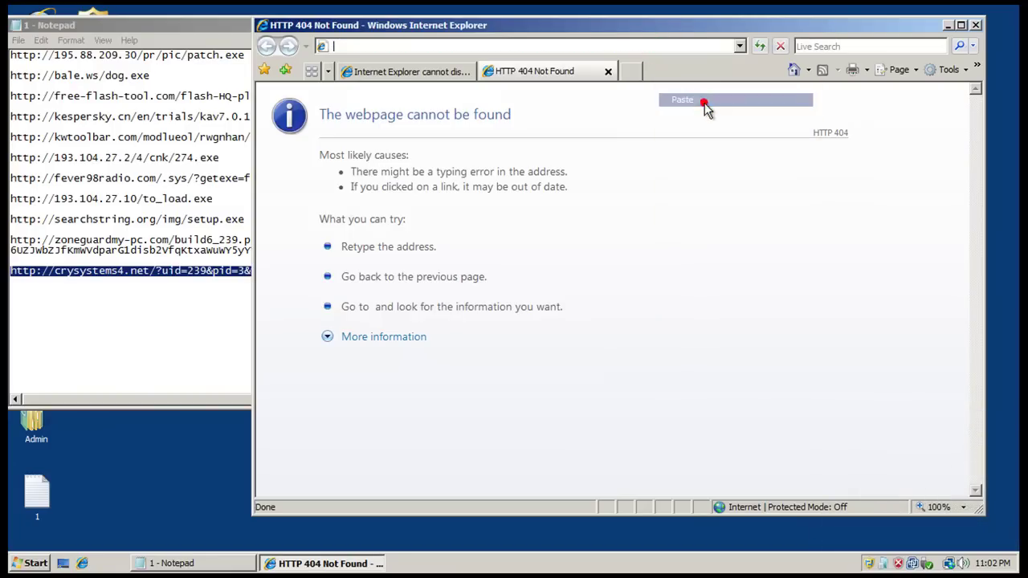
{"action": "left_click", "coordinate": [183, 249]}
{"action": "double_click", "coordinate": [189, 219]}
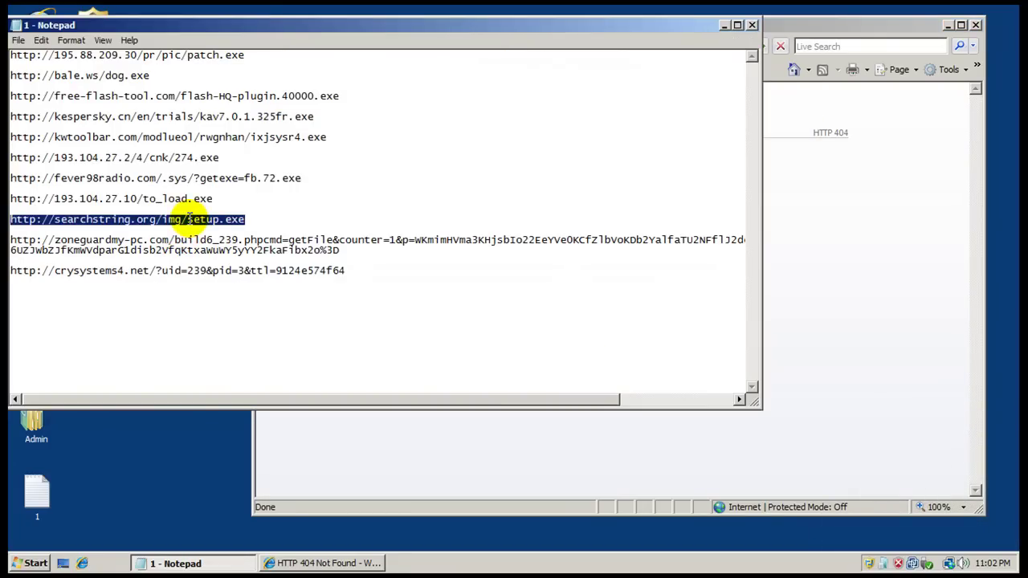
{"action": "left_click", "coordinate": [315, 270]}
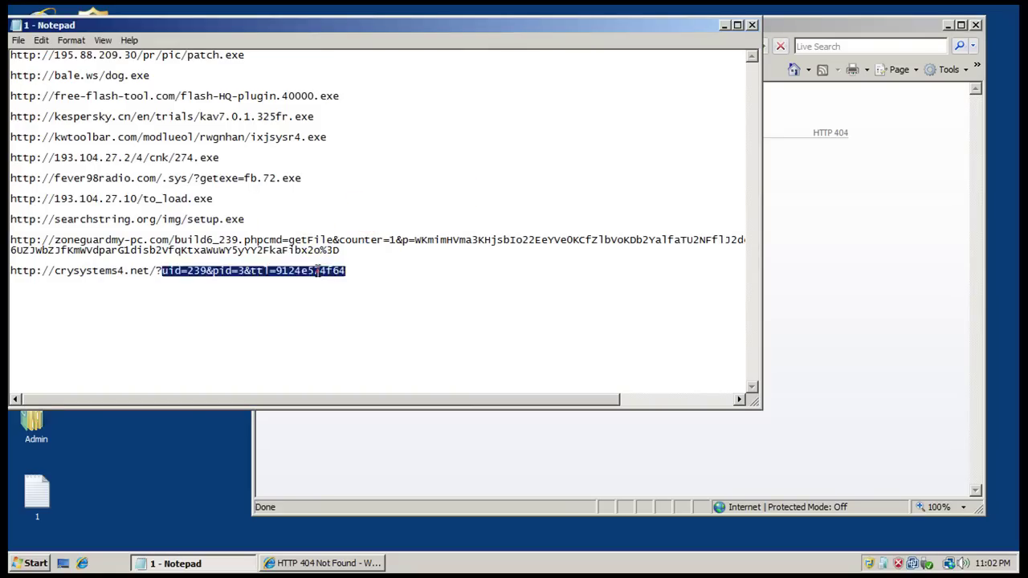
{"action": "double_click", "coordinate": [317, 271]}
{"action": "left_click_drag", "start_coordinate": [172, 273], "coordinate": [8, 293]}
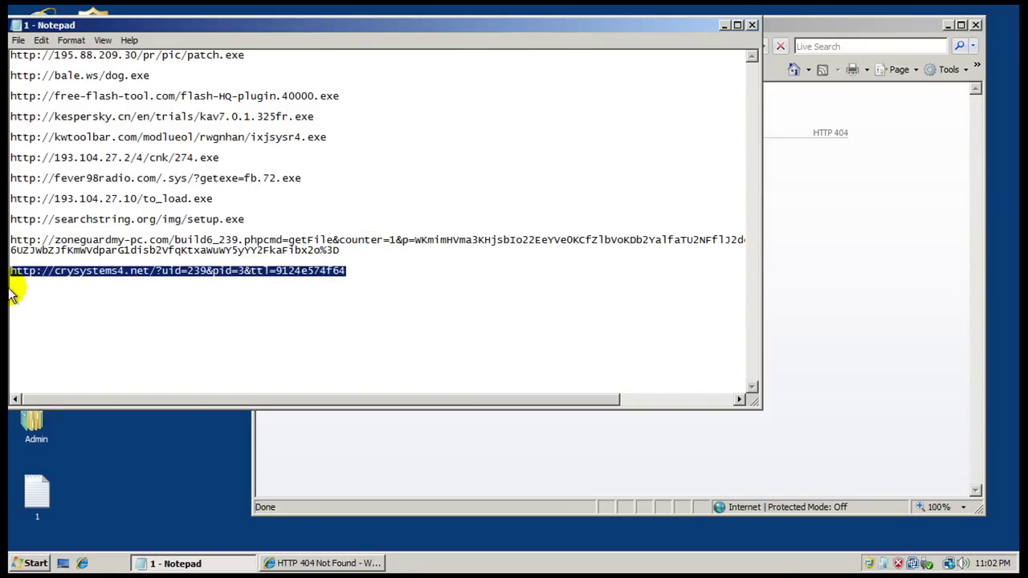
{"action": "left_click", "coordinate": [882, 27]}
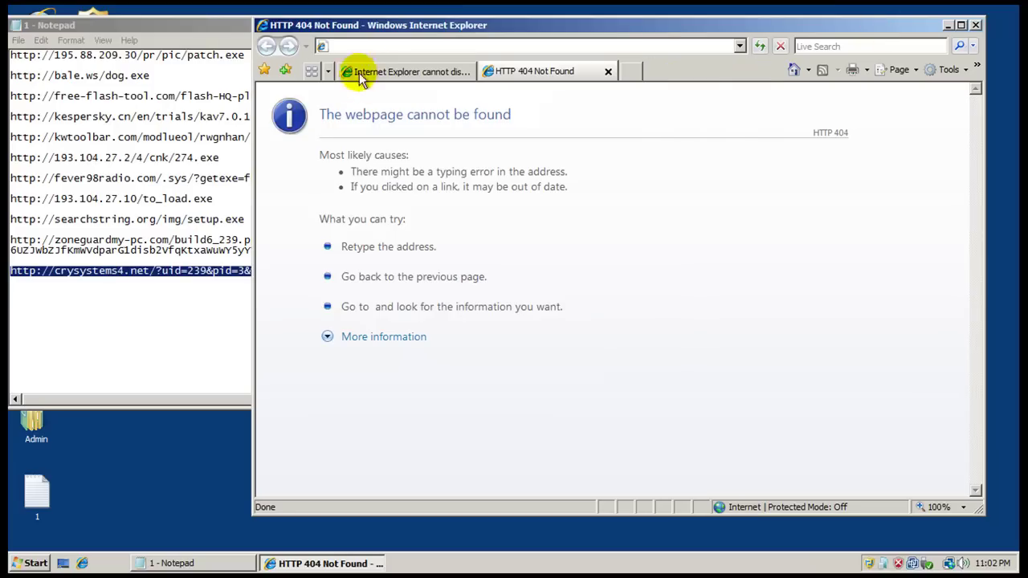
{"action": "left_click", "coordinate": [367, 46]}
{"action": "key", "text": "ctrl+v"}
{"action": "key", "text": "Return"}
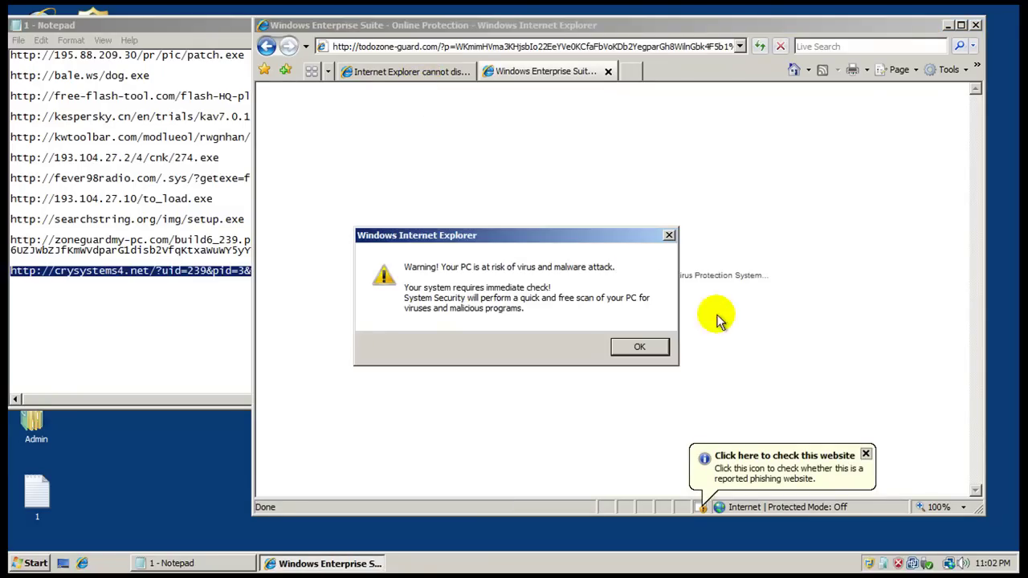
Dismiss the fake virus warning from the website and close the other tab, whose page could not be displayed
{"action": "left_click", "coordinate": [657, 351]}
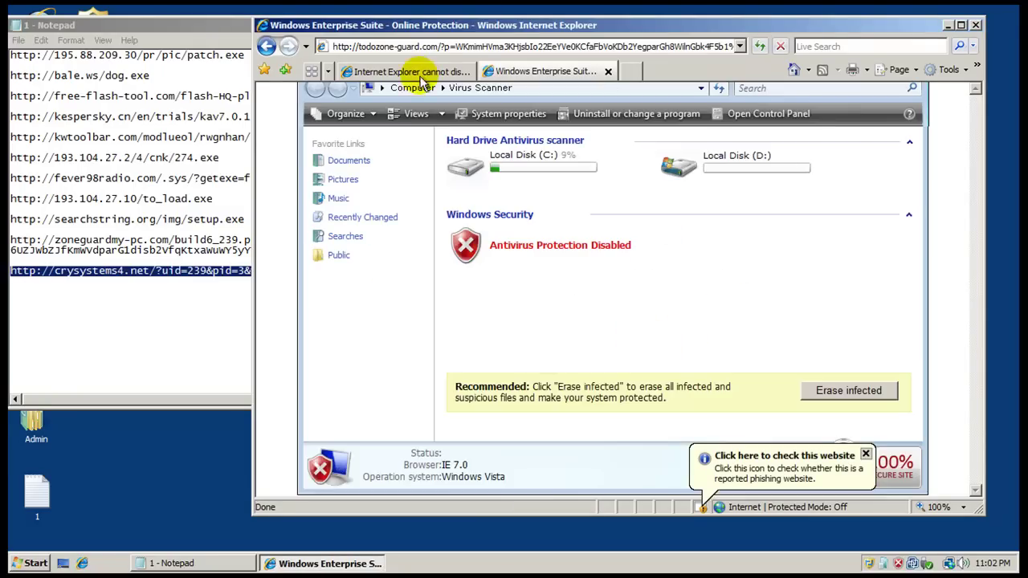
{"action": "left_click", "coordinate": [424, 72]}
{"action": "left_click", "coordinate": [466, 73]}
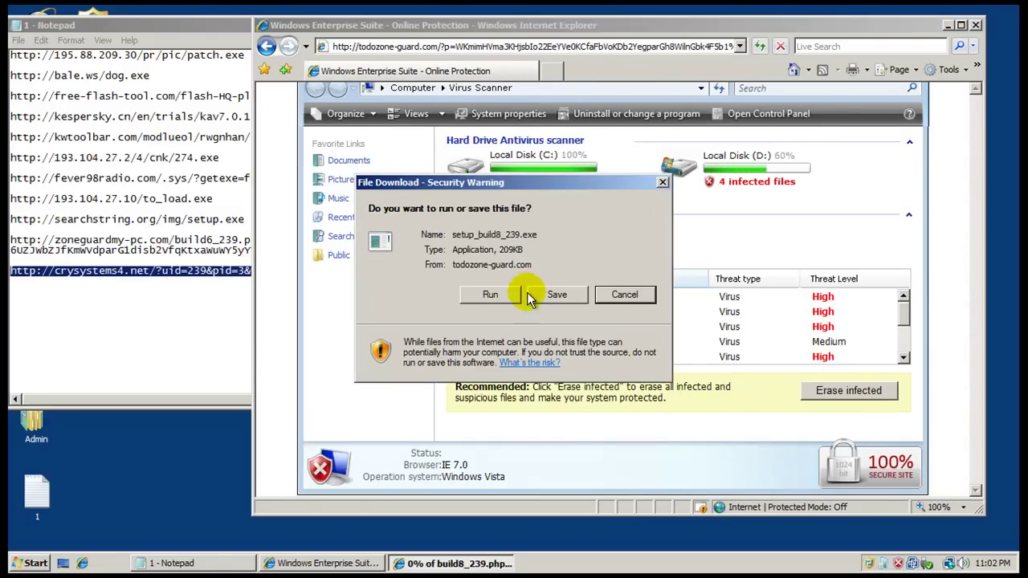
Run the downloaded setup_build8_239.exe despite the unknown publisher and block it in the a-squared alert, creating a rule for the decision
{"action": "left_click", "coordinate": [494, 294]}
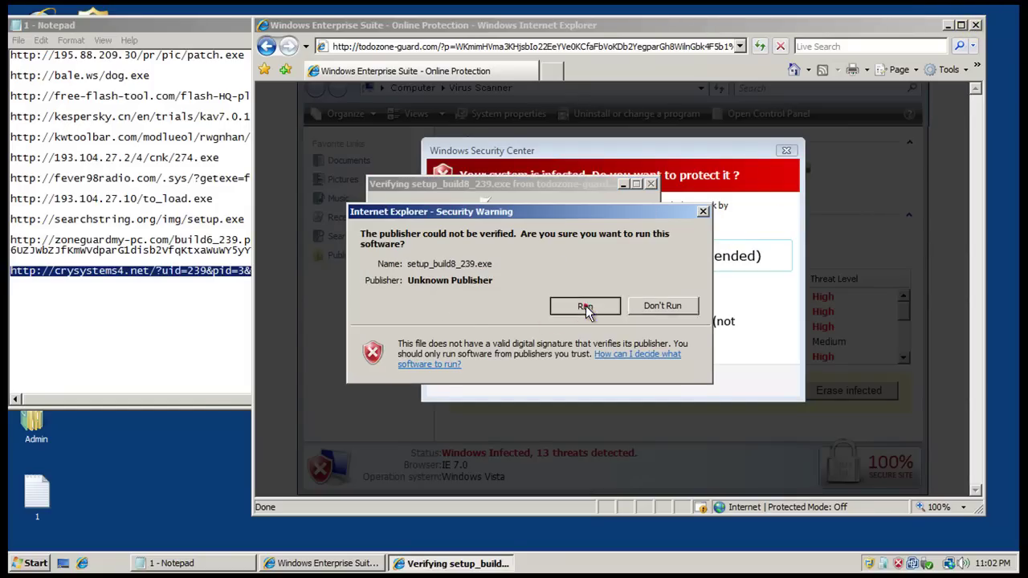
{"action": "left_click", "coordinate": [585, 307]}
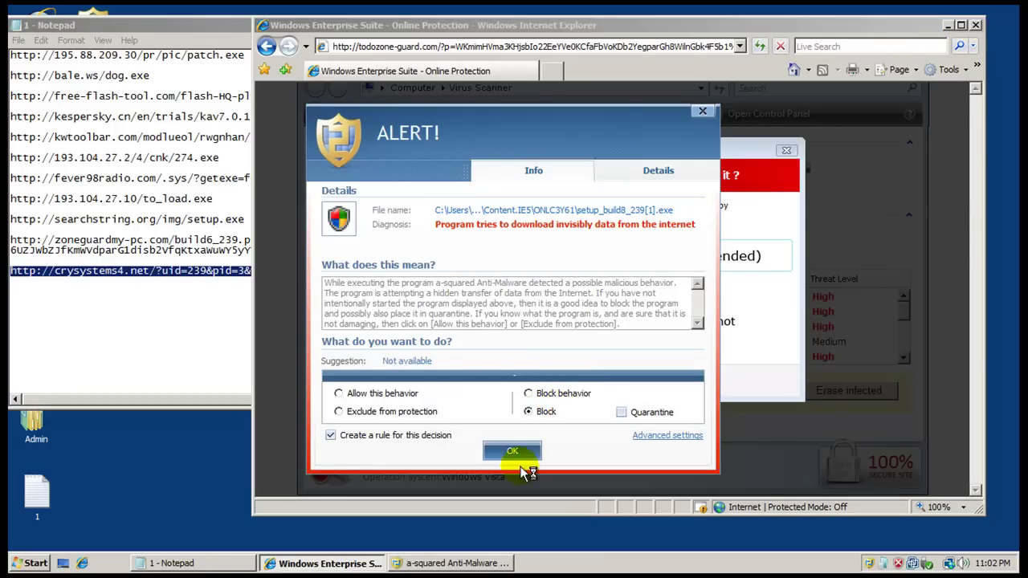
{"action": "left_click", "coordinate": [520, 453]}
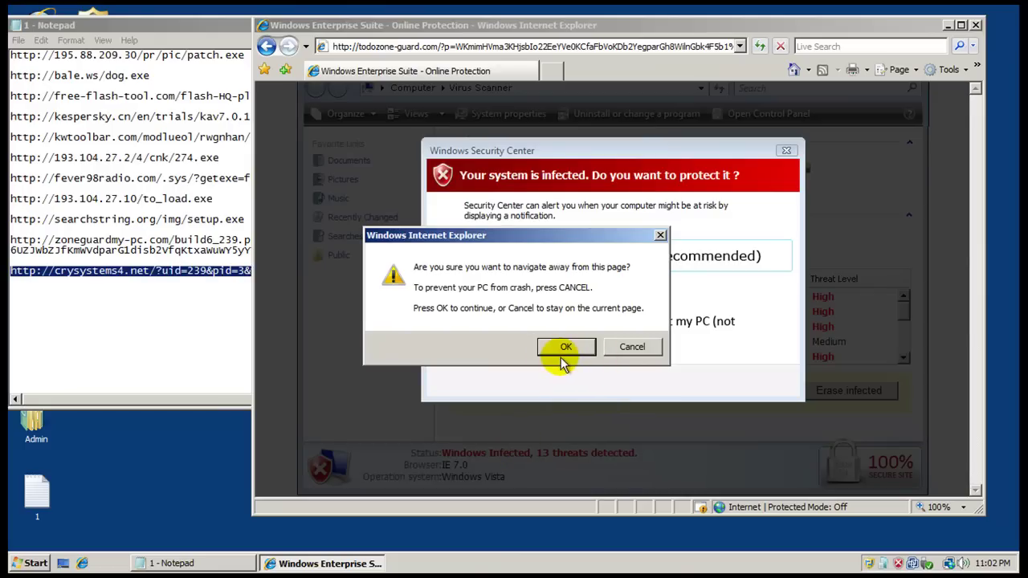
Confirm leaving the fake Windows Enterprise Suite page at both prompts and close the text file with the URLs
{"action": "left_click", "coordinate": [581, 355]}
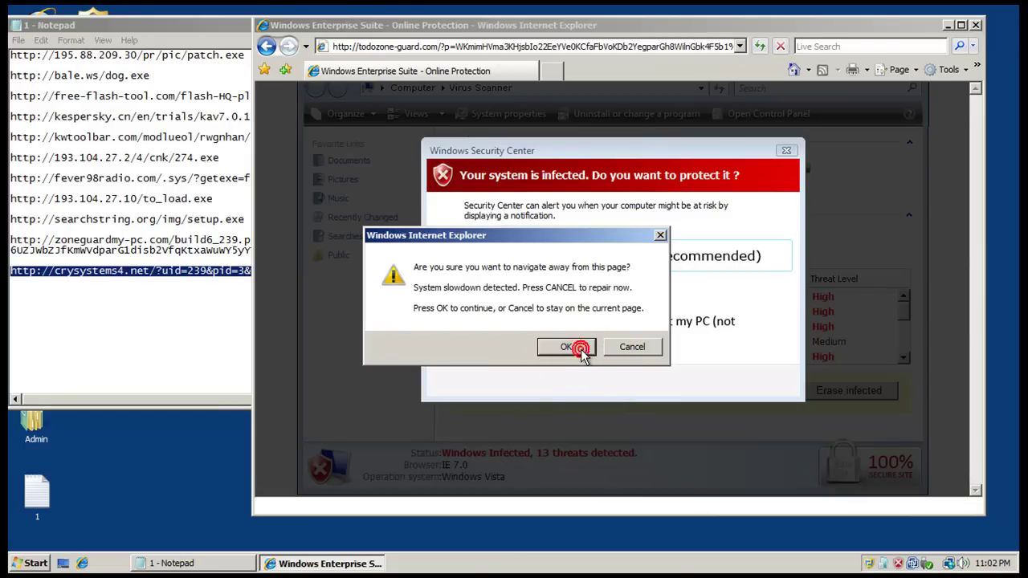
{"action": "left_click", "coordinate": [574, 349]}
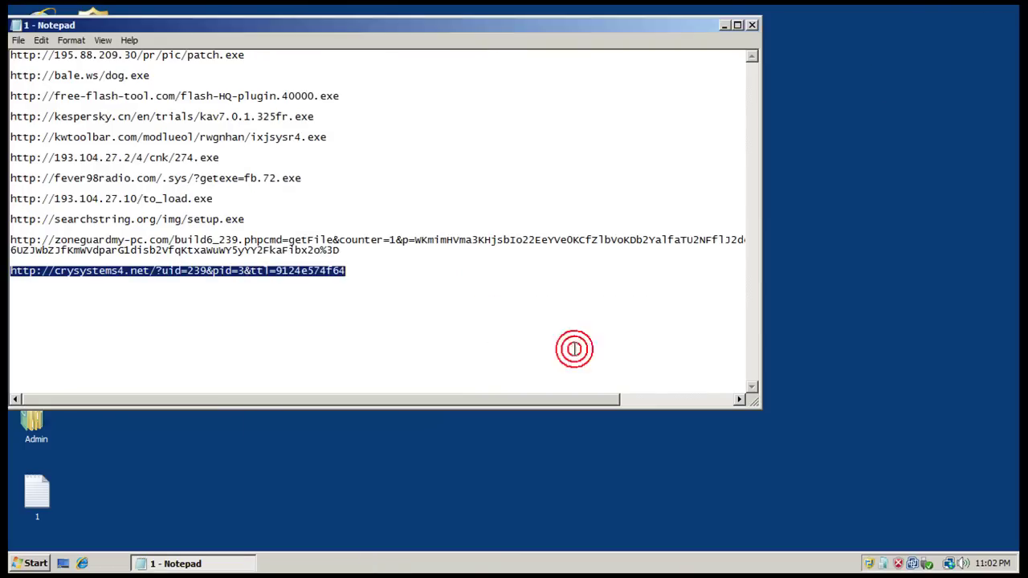
{"action": "left_click", "coordinate": [756, 10]}
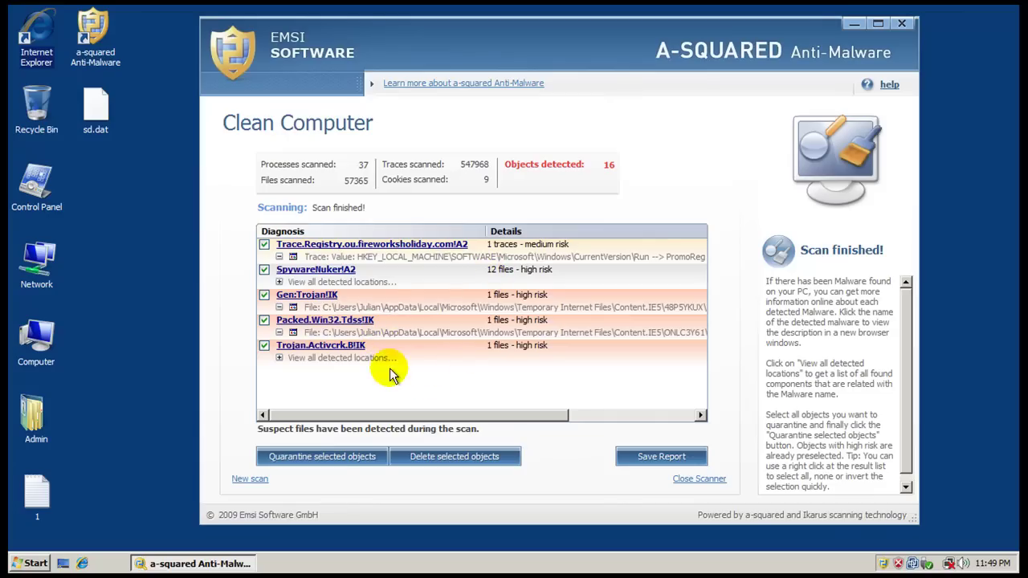
Quarantine all selected detections from the finished a-squared scan, acknowledge the message, and close the scanner and the main window
{"action": "left_click", "coordinate": [352, 458]}
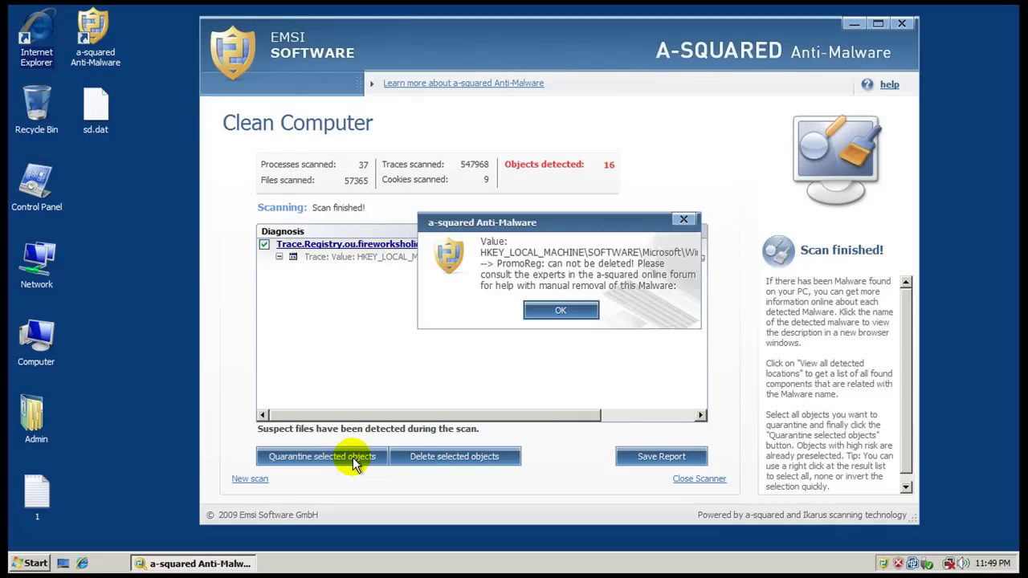
{"action": "left_click", "coordinate": [551, 313]}
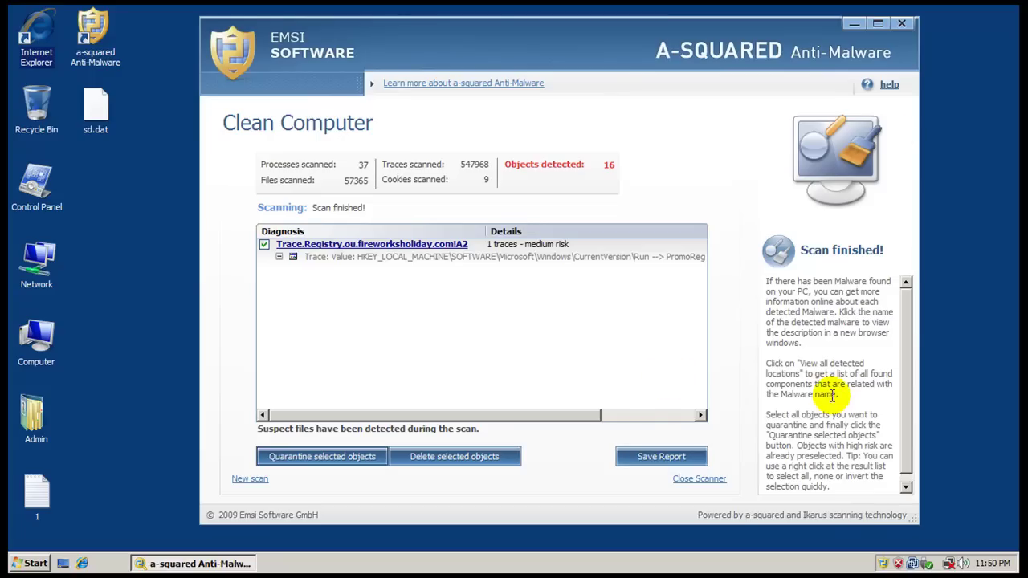
{"action": "left_click", "coordinate": [907, 24]}
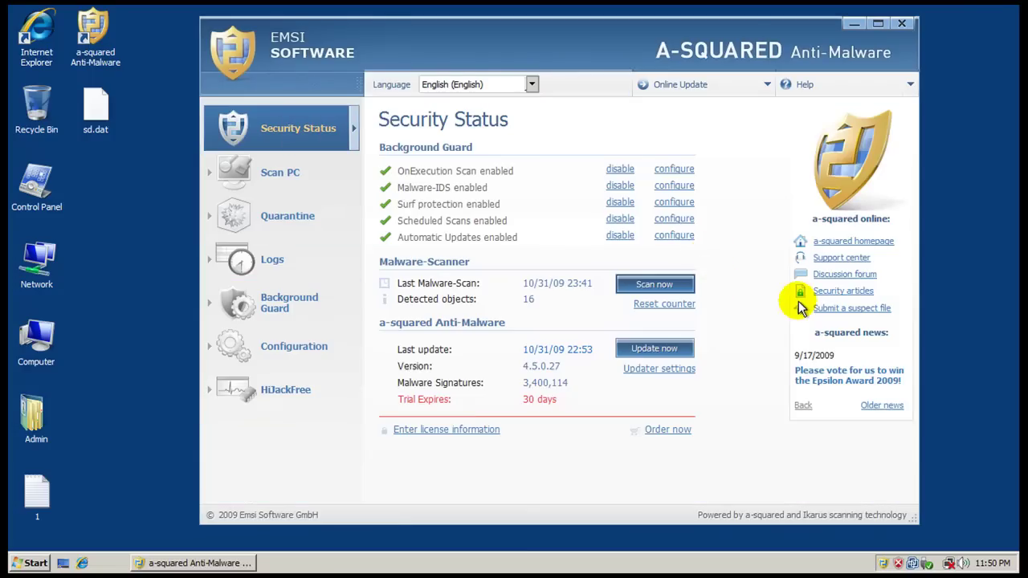
{"action": "left_click", "coordinate": [899, 24]}
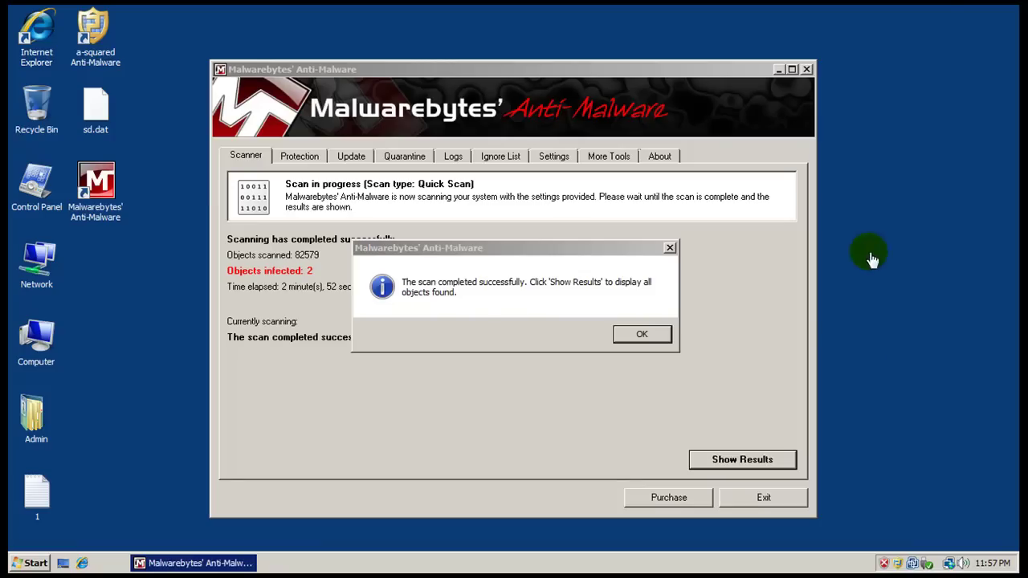
Acknowledge the completed quick scan in Malwarebytes' Anti-Malware and show its results
{"action": "left_click", "coordinate": [627, 293]}
{"action": "left_click", "coordinate": [635, 333]}
{"action": "left_click", "coordinate": [725, 459]}
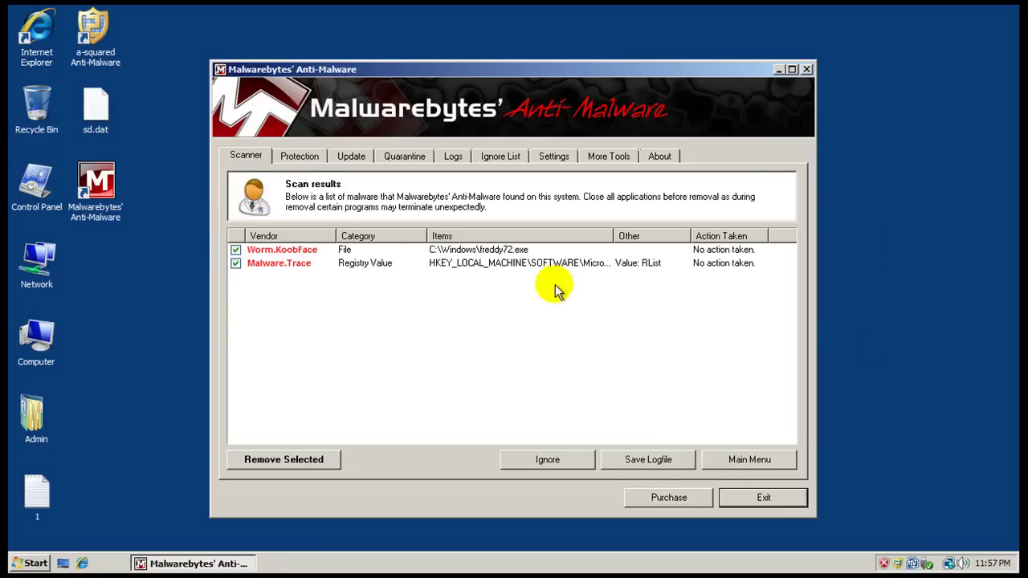
Widen the Items column and the window to inspect the detections, selecting the Worm.KoobFace entry for C:\Windows\freddy72.exe
{"action": "left_click_drag", "start_coordinate": [615, 236], "coordinate": [719, 235]}
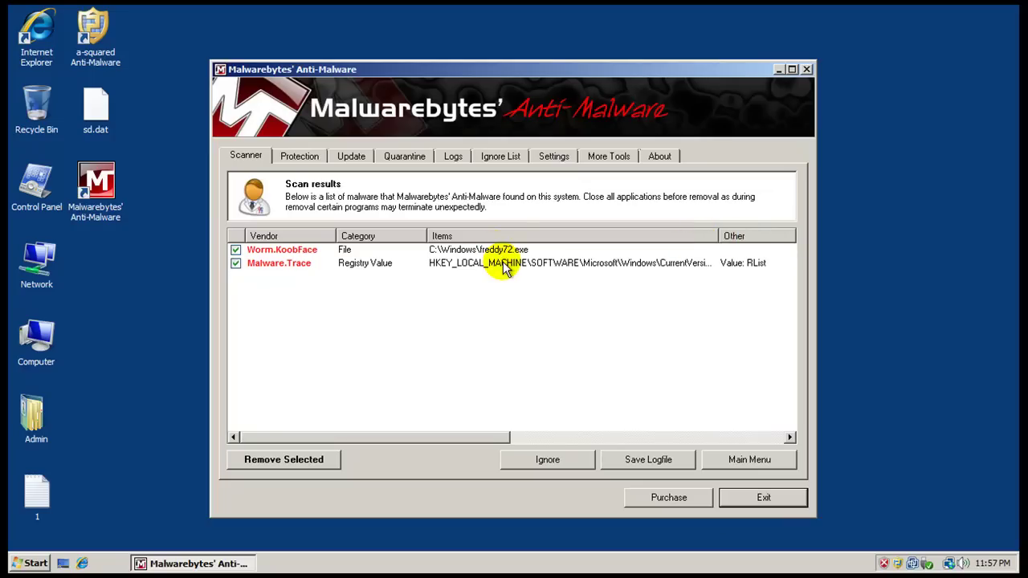
{"action": "left_click", "coordinate": [499, 252]}
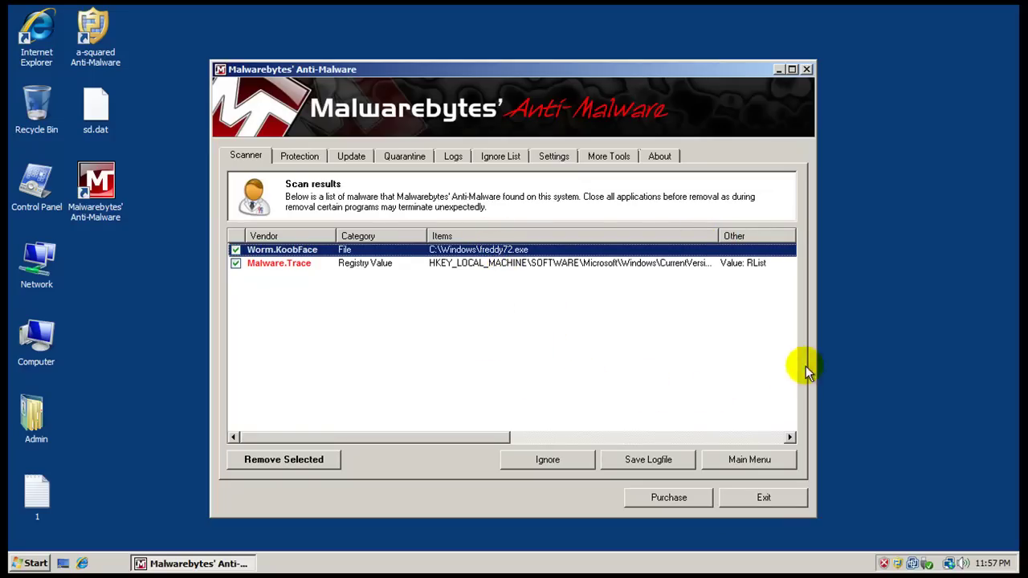
{"action": "left_click_drag", "start_coordinate": [816, 360], "coordinate": [915, 348]}
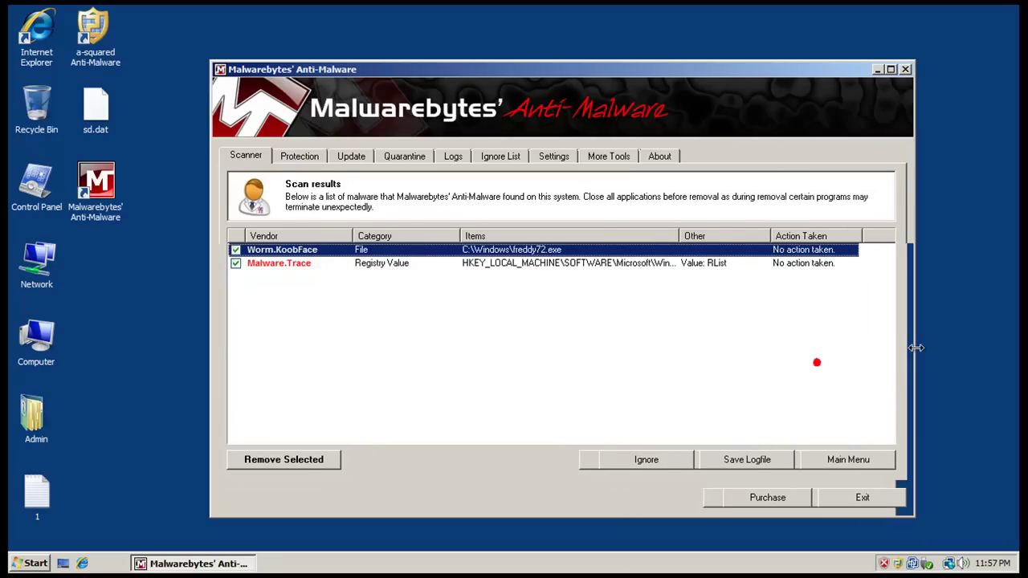